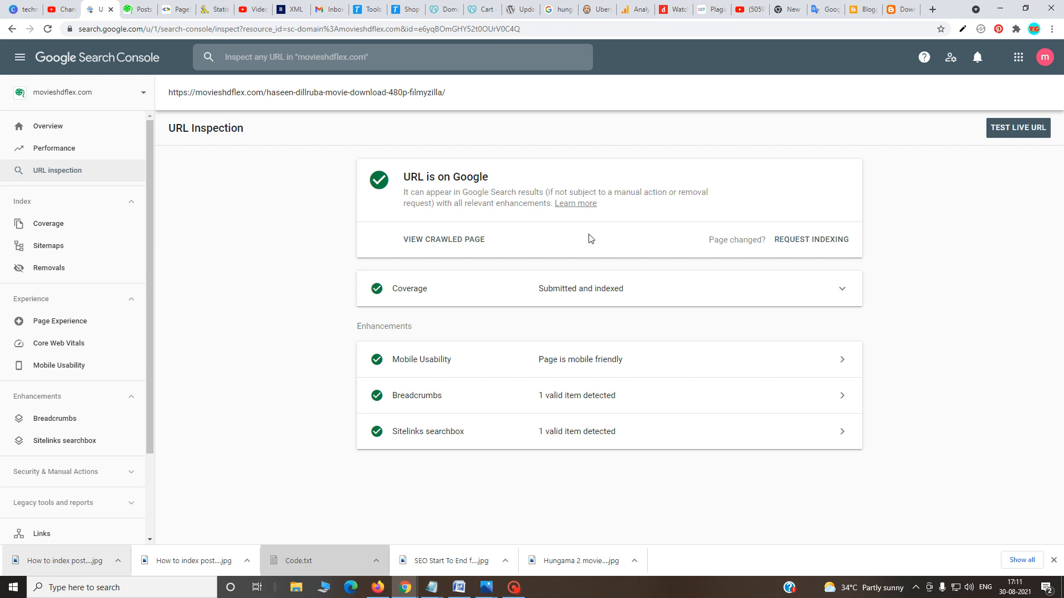
- Switch to the Blogger site and locate the Crawlers and indexing section in the blog's settings
{"action": "left_click", "coordinate": [868, 10]}
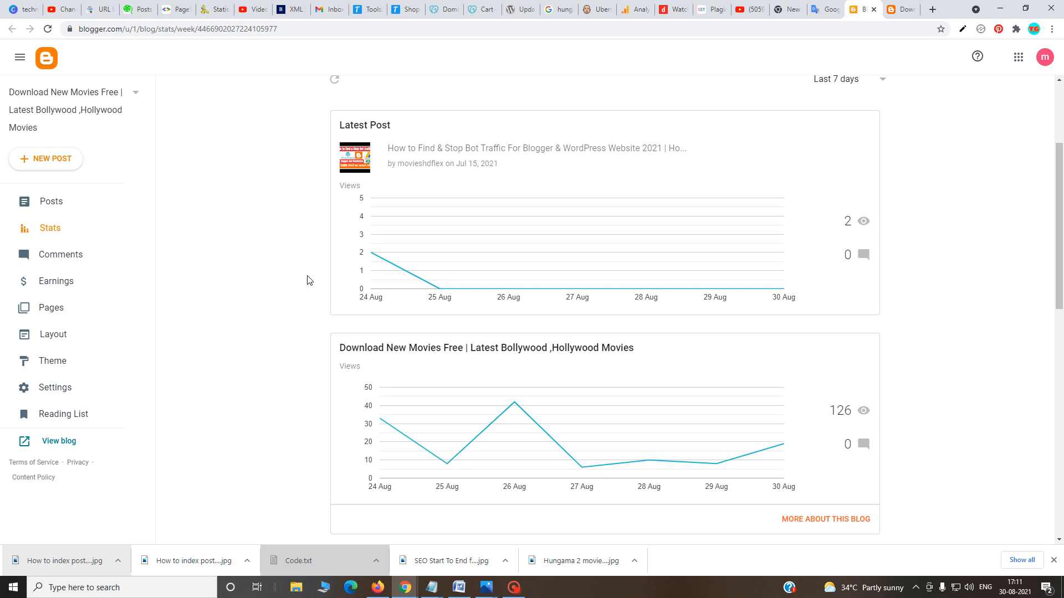
{"action": "scroll", "coordinate": [239, 348], "scroll_direction": "down", "scroll_amount": 1}
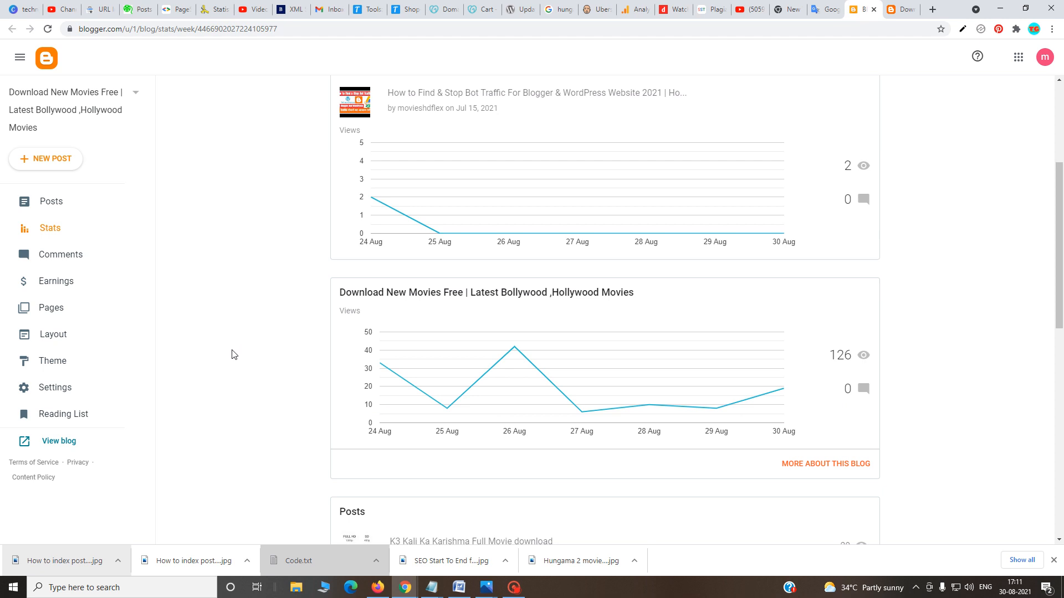
{"action": "left_click", "coordinate": [65, 389]}
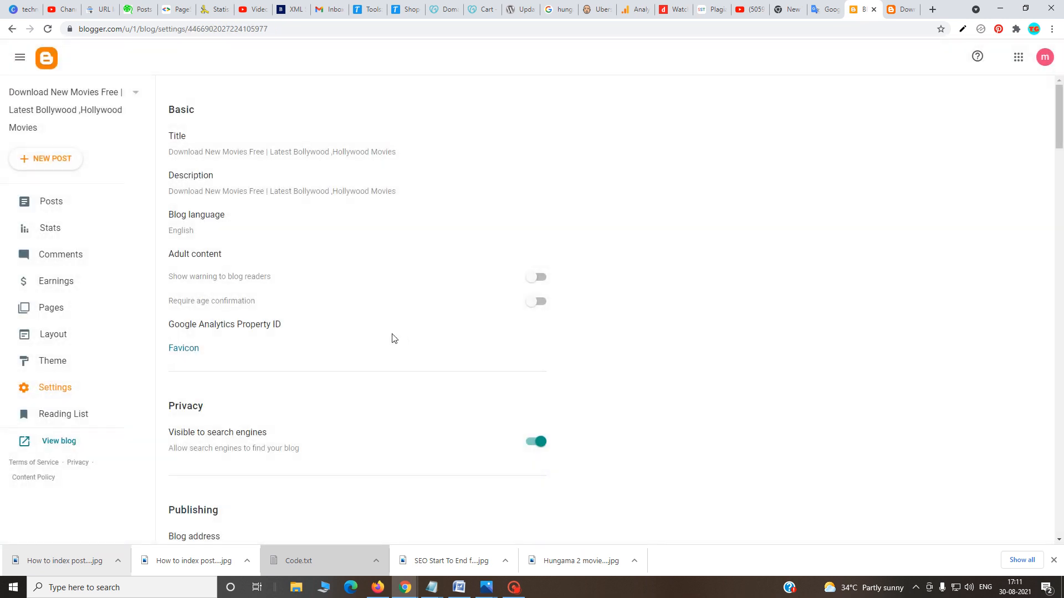
{"action": "scroll", "coordinate": [393, 341], "scroll_direction": "down", "scroll_amount": 15}
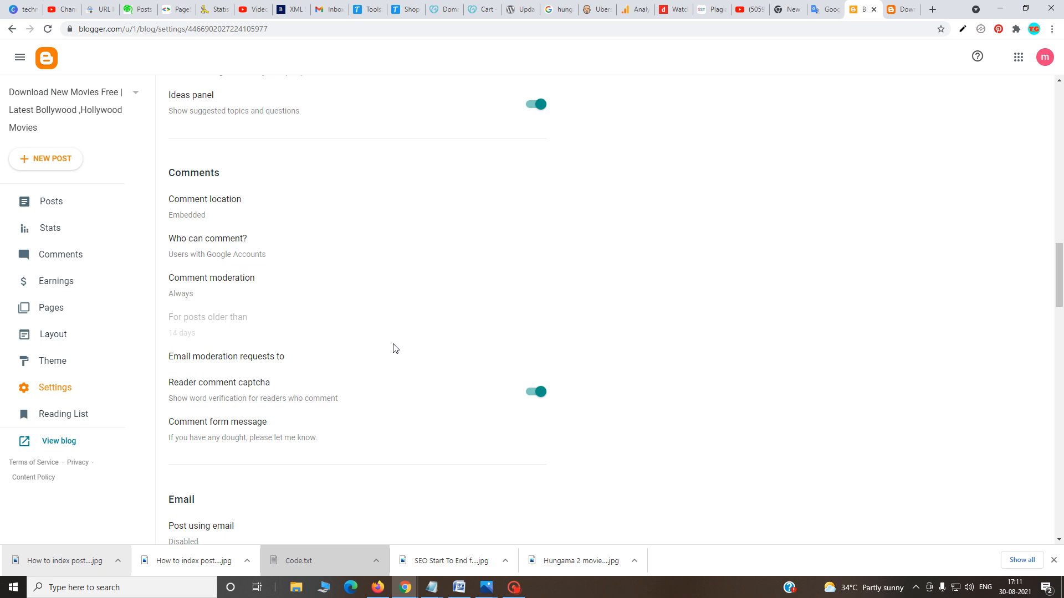
{"action": "scroll", "coordinate": [395, 349], "scroll_direction": "down", "scroll_amount": 15}
{"action": "scroll", "coordinate": [397, 350], "scroll_direction": "down", "scroll_amount": 3}
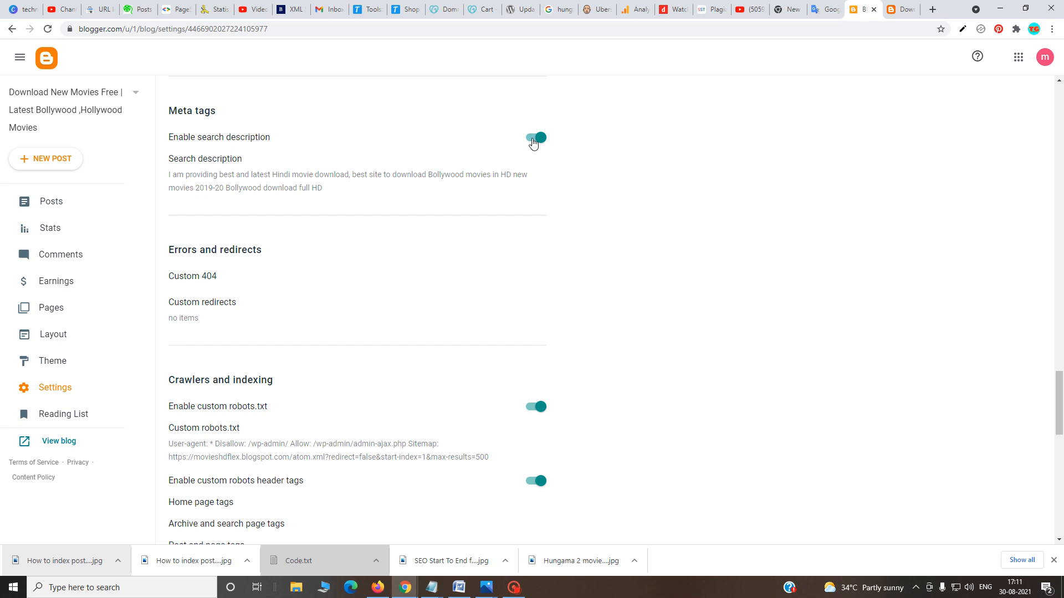
{"action": "scroll", "coordinate": [437, 266], "scroll_direction": "down", "scroll_amount": 2}
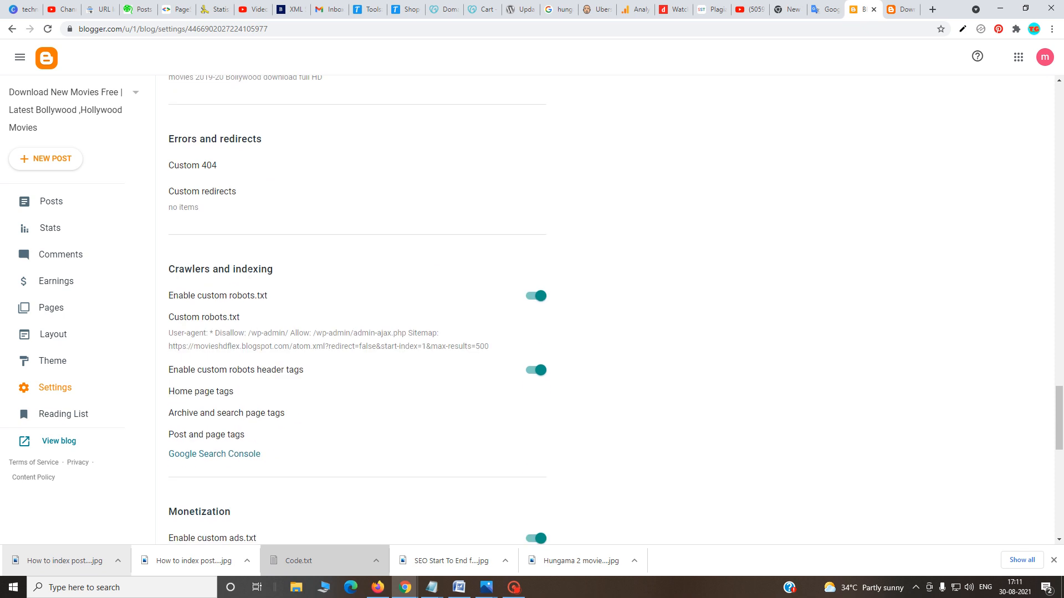
{"action": "left_click_drag", "start_coordinate": [273, 271], "coordinate": [168, 272]}
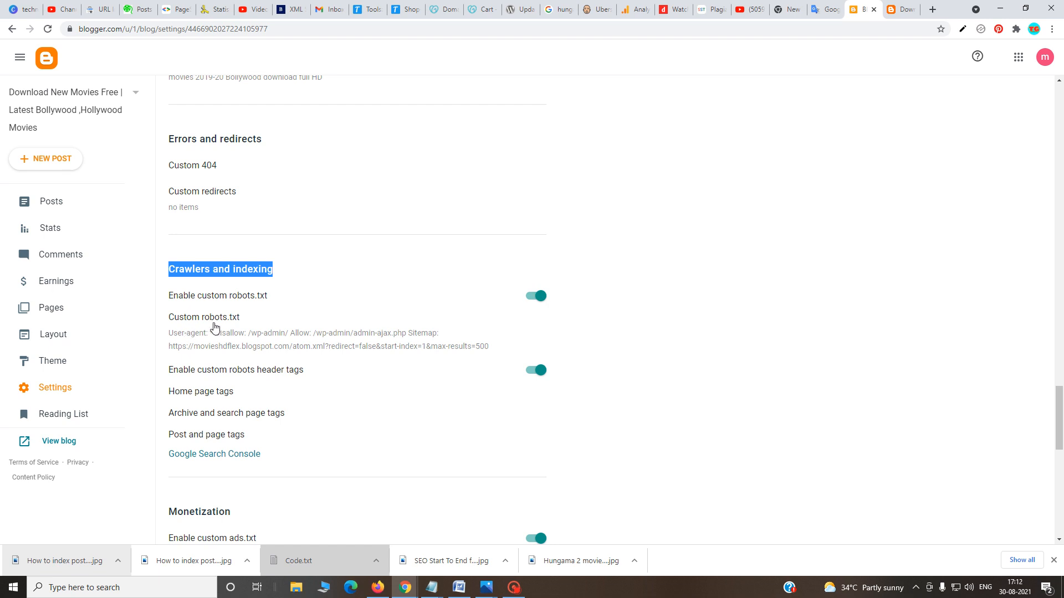
- Open the blog's custom robots.txt for editing and select its entire text
{"action": "left_click", "coordinate": [237, 332]}
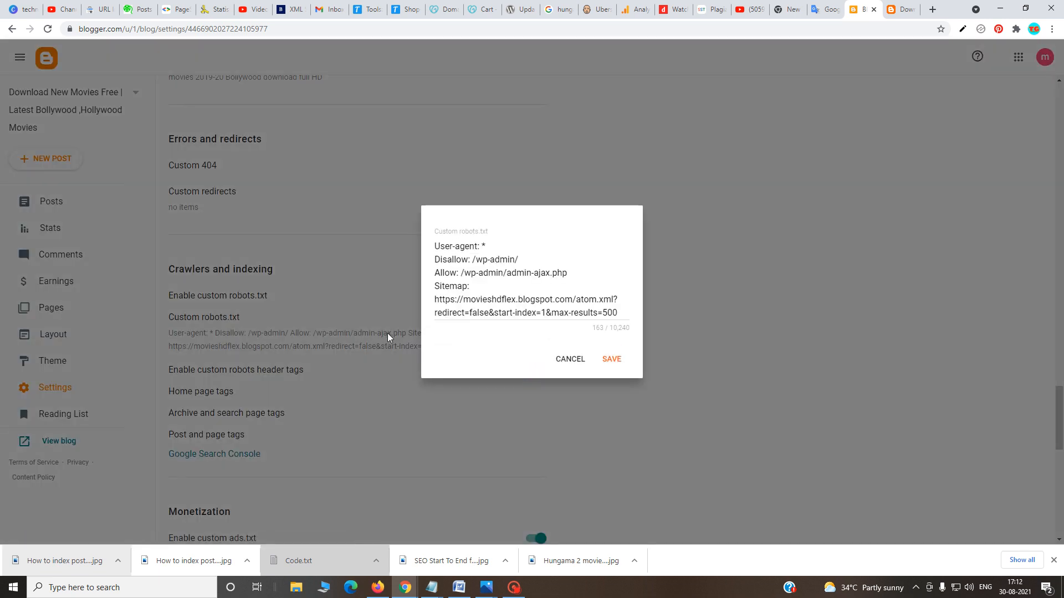
{"action": "left_click", "coordinate": [530, 299]}
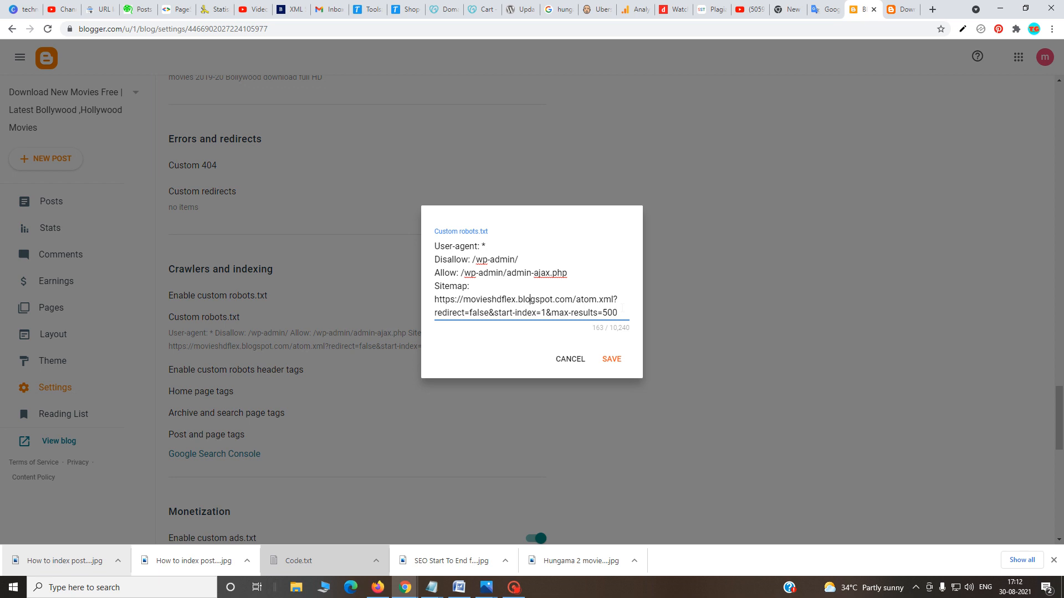
{"action": "left_click_drag", "start_coordinate": [622, 308], "coordinate": [418, 248]}
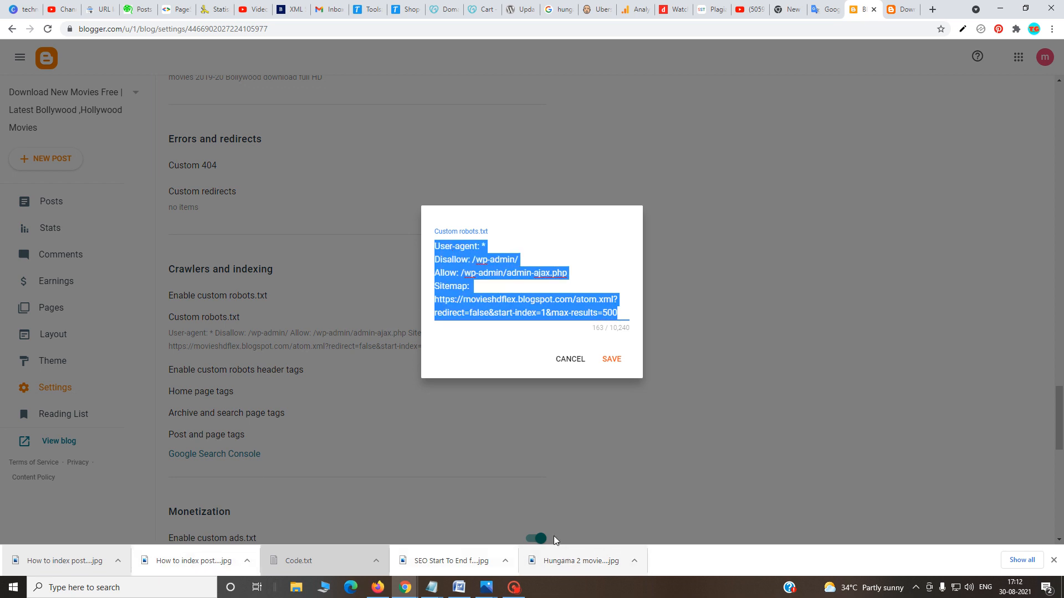
- Copy the Blogger robots.txt rules, from the User-agent line through the Sitemap line, from the Code file in Notepad
{"action": "left_click", "coordinate": [433, 586]}
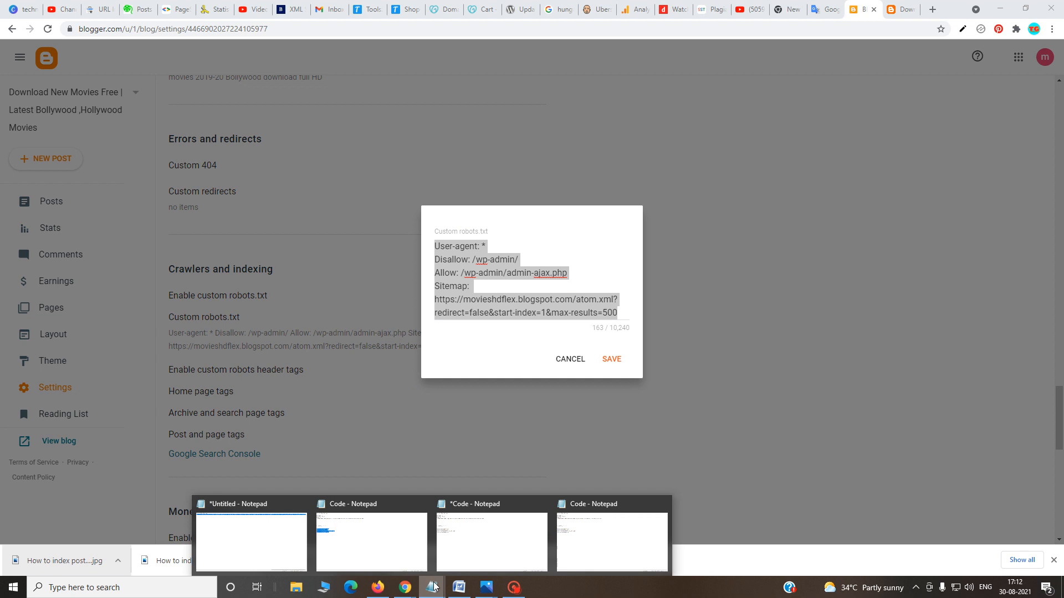
{"action": "left_click", "coordinate": [591, 536]}
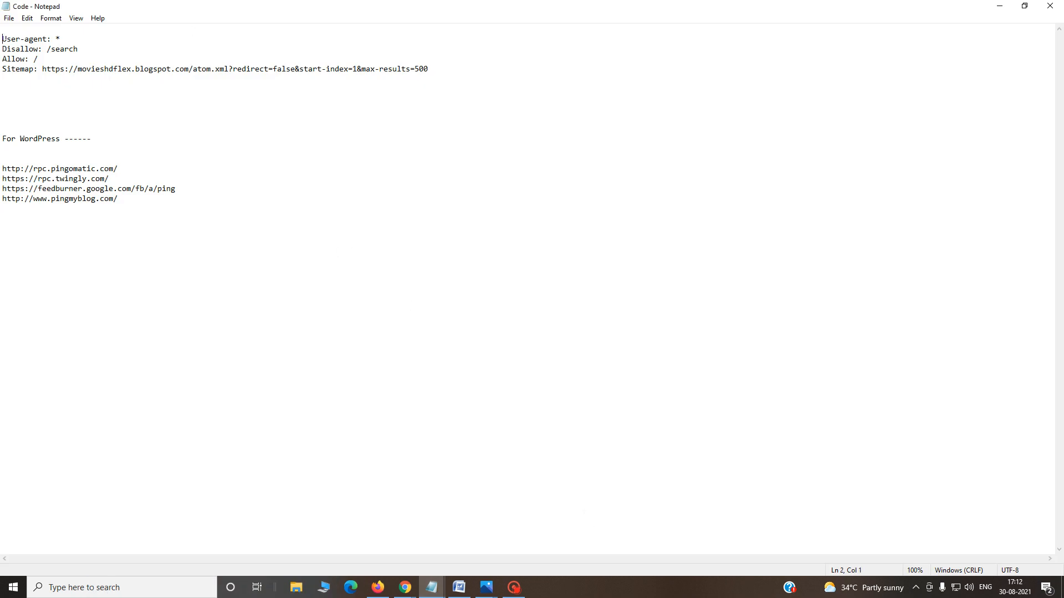
{"action": "left_click_drag", "start_coordinate": [2, 38], "coordinate": [459, 66]}
{"action": "right_click", "coordinate": [416, 69]}
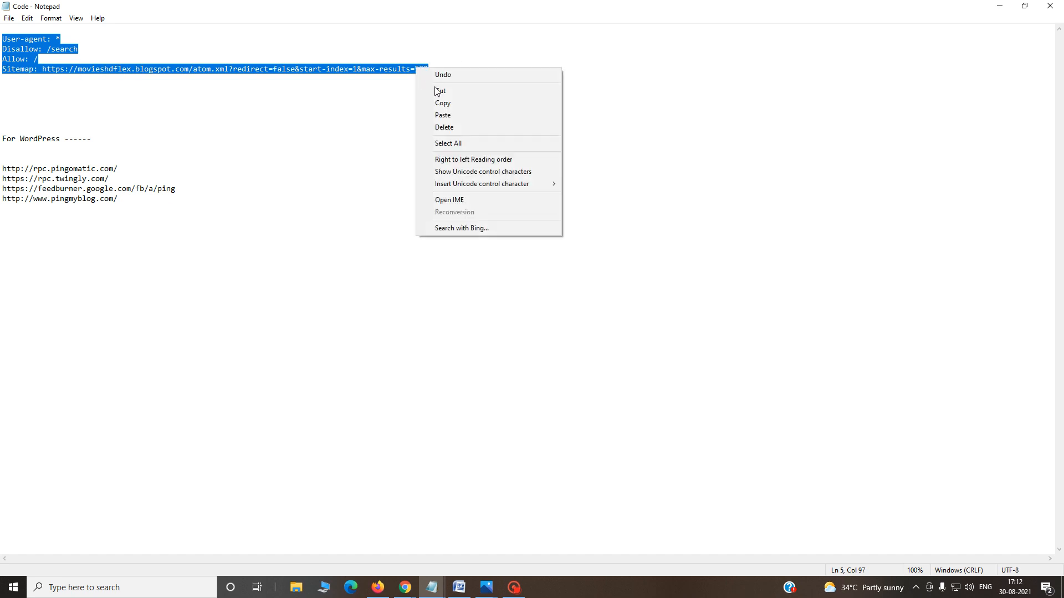
{"action": "left_click", "coordinate": [444, 103]}
{"action": "key", "text": "Down"}
{"action": "key", "text": "Down"}
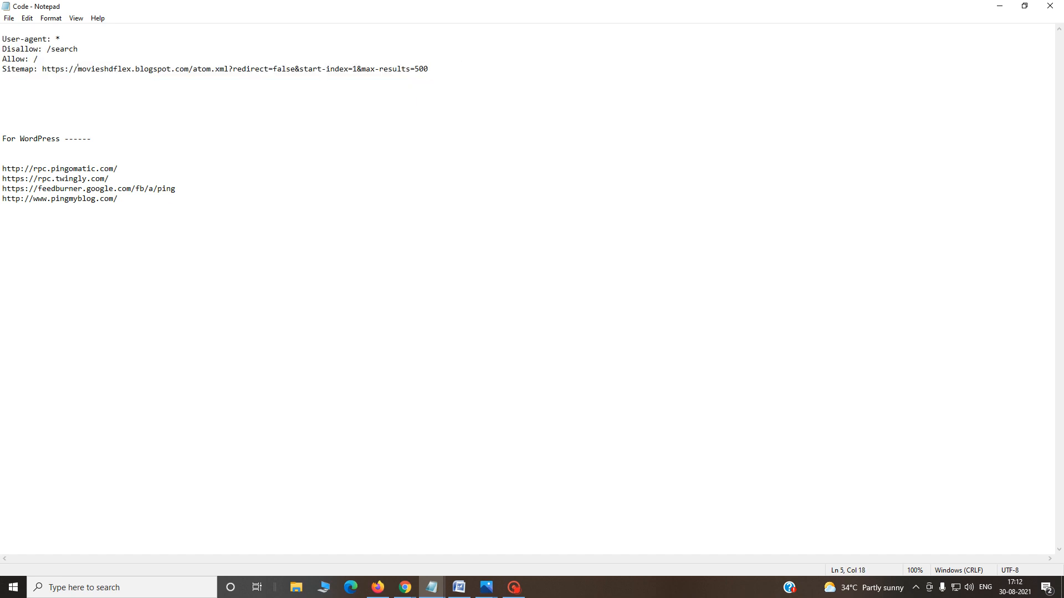
- Highlight the domain movieshdflex.blogspot.com in the Sitemap line, and close Blogger's custom robots.txt editor without saving
{"action": "left_click_drag", "start_coordinate": [78, 69], "coordinate": [188, 68]}
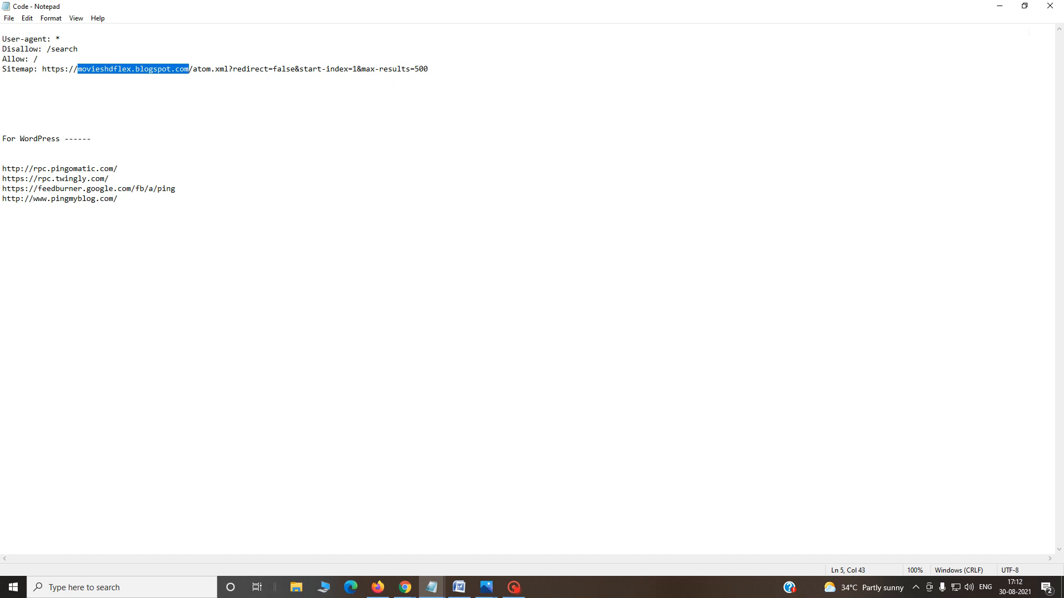
{"action": "left_click", "coordinate": [1003, 7]}
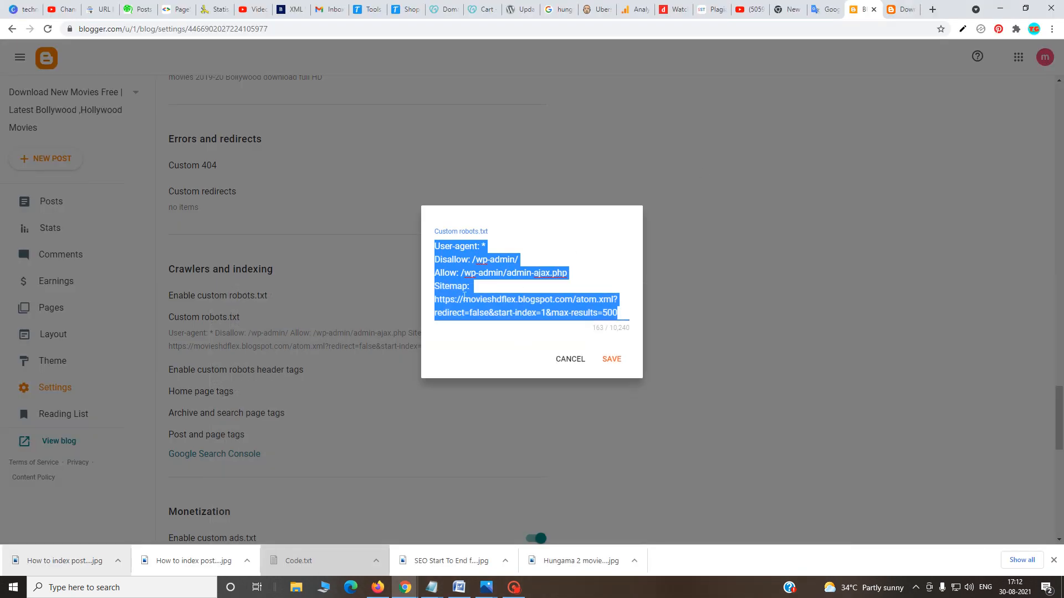
{"action": "left_click", "coordinate": [575, 363]}
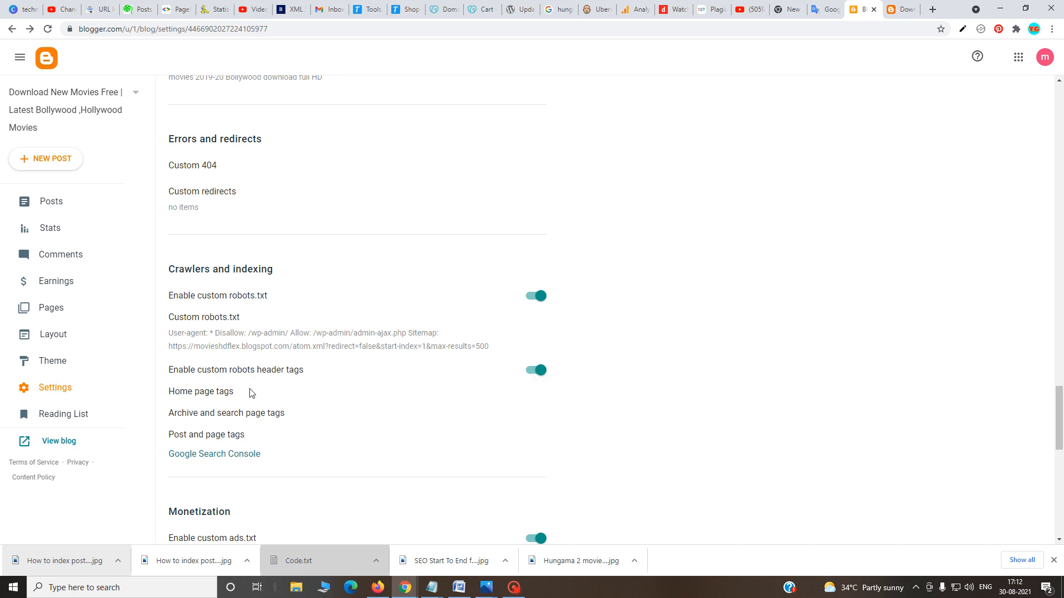
- Save the custom robot tags for the home page with all and noodp enabled
{"action": "left_click", "coordinate": [227, 390]}
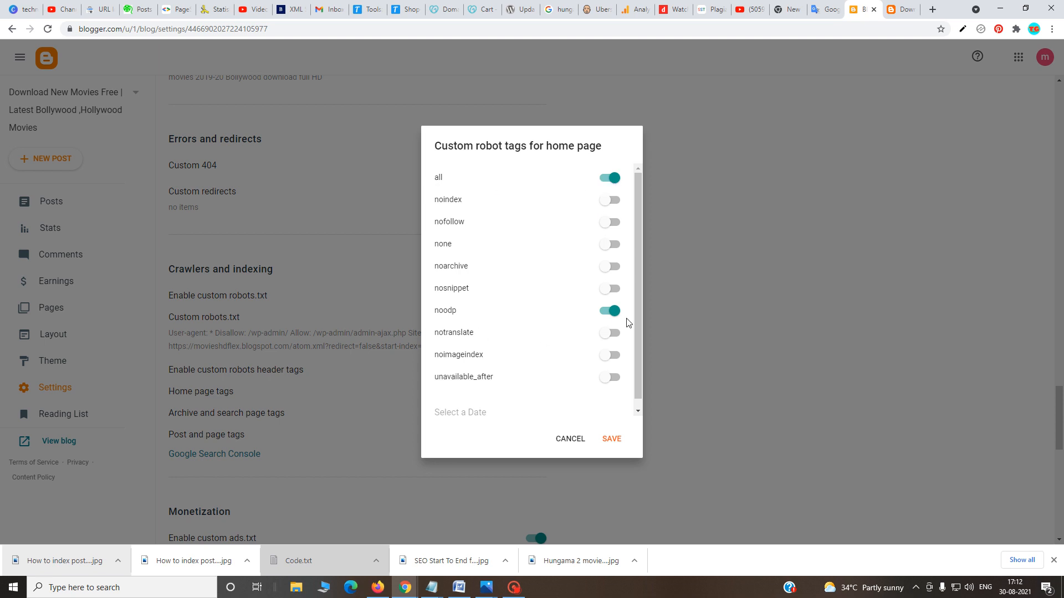
{"action": "left_click", "coordinate": [616, 440]}
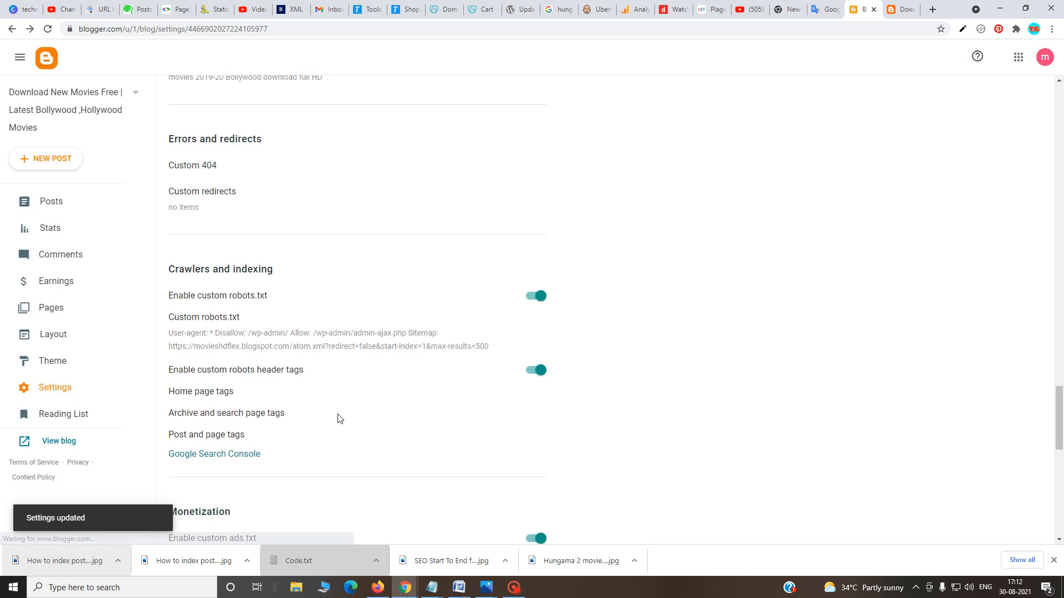
- Review the custom robot tags for archive and search pages and for posts and pages, cancelling both without saving
{"action": "left_click", "coordinate": [210, 415]}
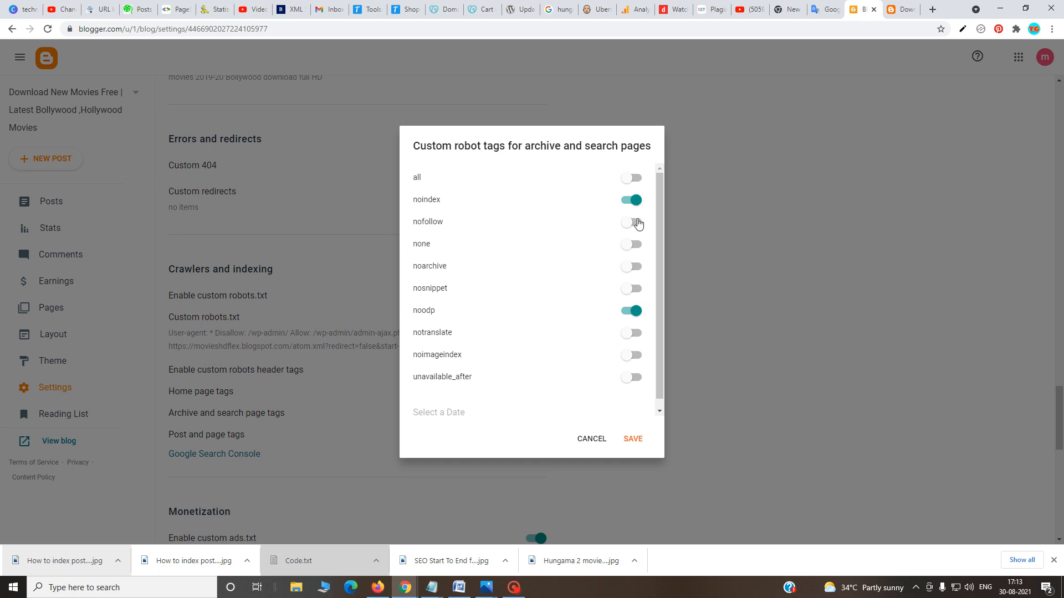
{"action": "left_click", "coordinate": [600, 440]}
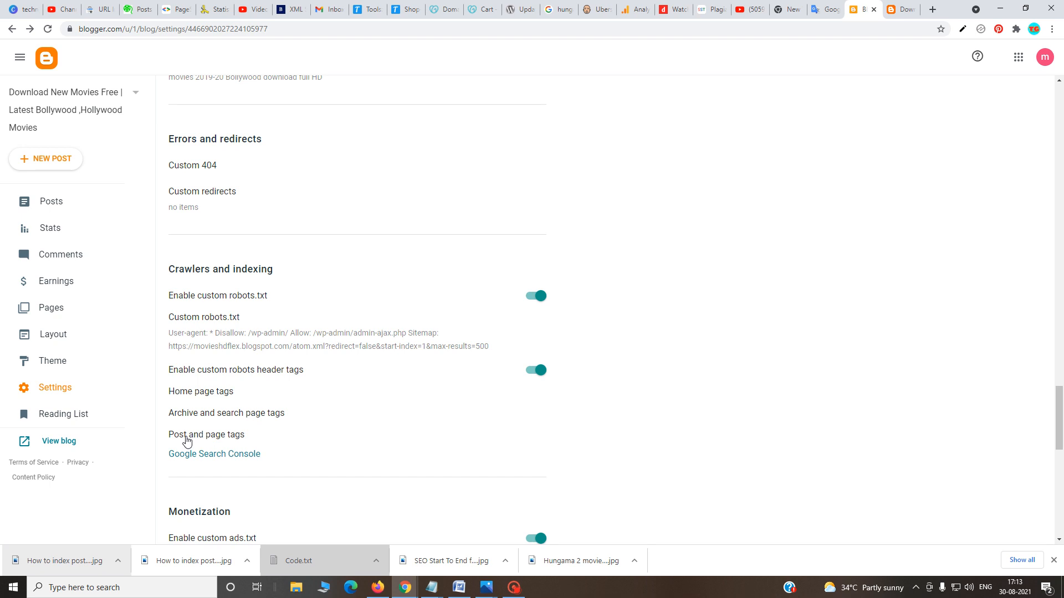
{"action": "left_click", "coordinate": [207, 437]}
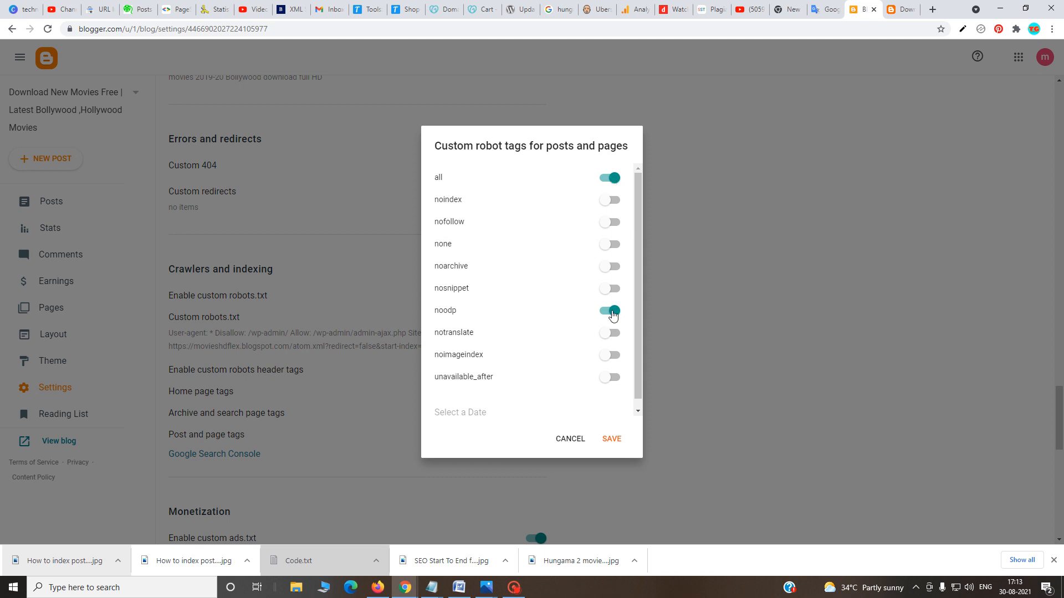
{"action": "left_click", "coordinate": [570, 439]}
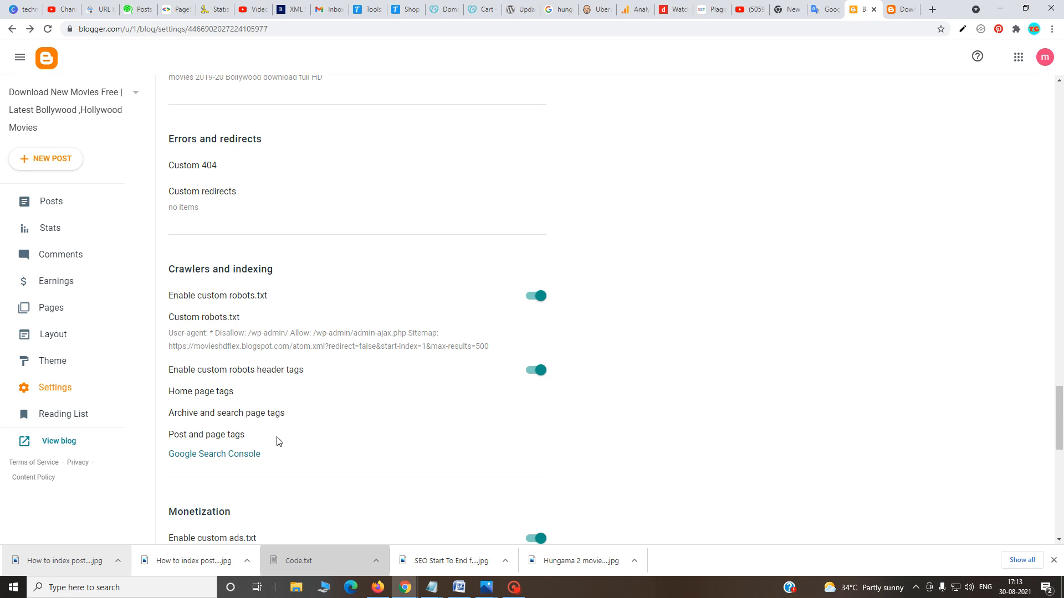
- Switch to the WordPress admin site and go to the Update Services list in its Writing settings
{"action": "left_click", "coordinate": [134, 12]}
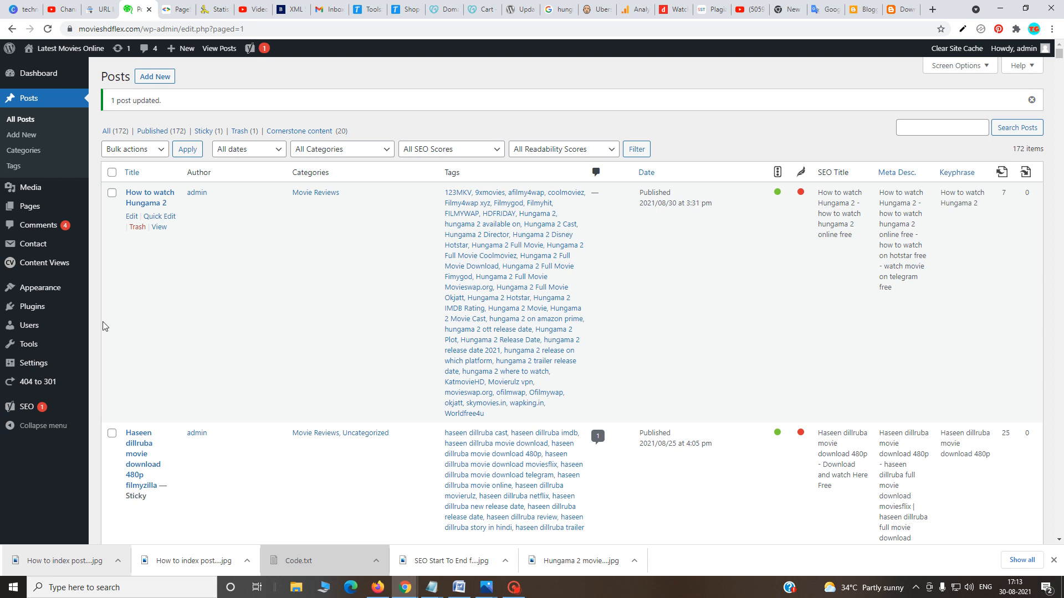
{"action": "mouse_move", "coordinate": [34, 343]}
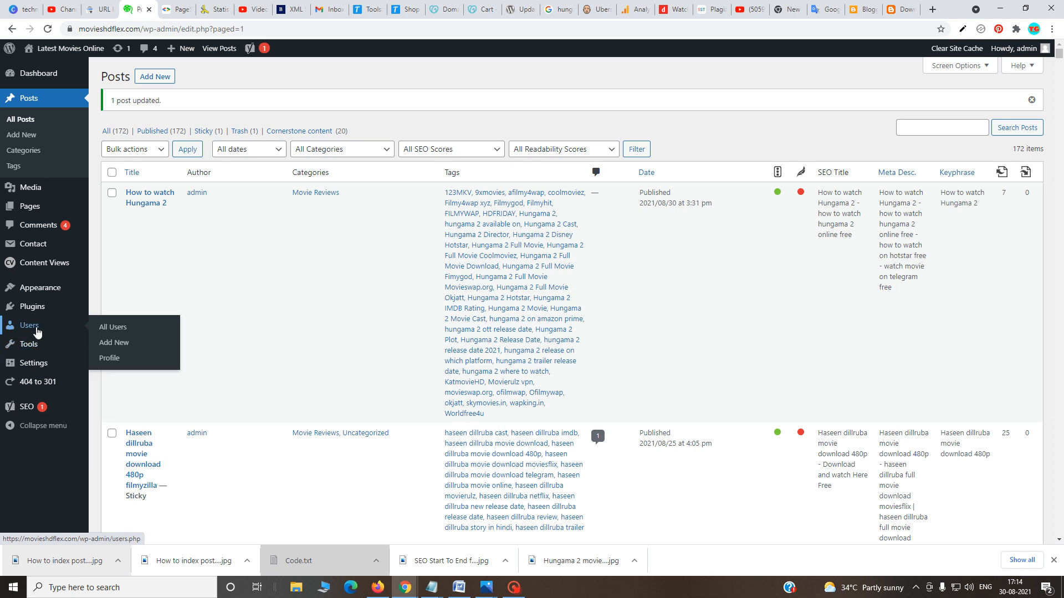
{"action": "left_click", "coordinate": [34, 367]}
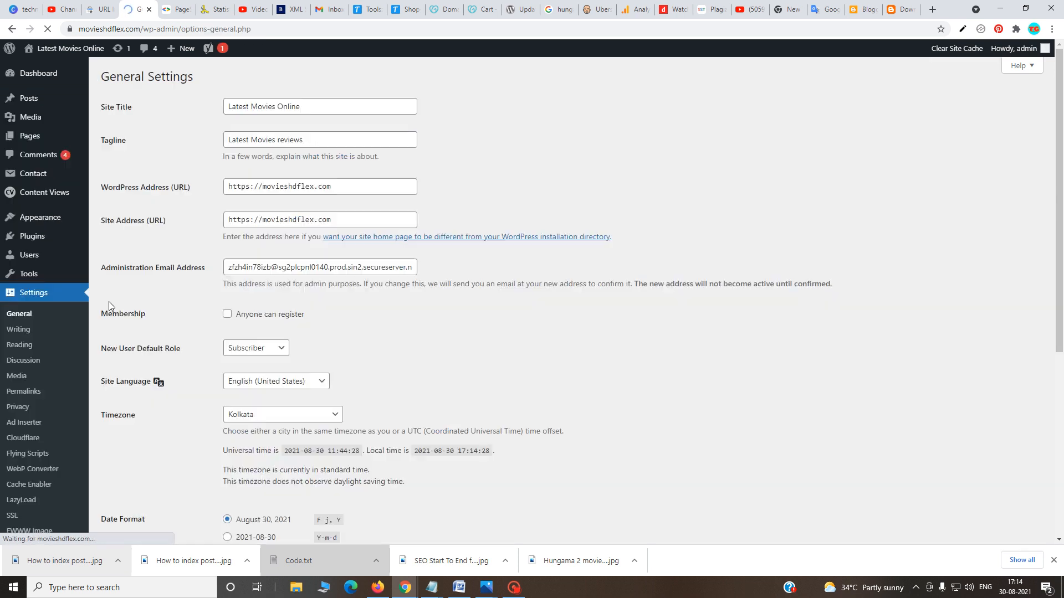
{"action": "left_click", "coordinate": [24, 331]}
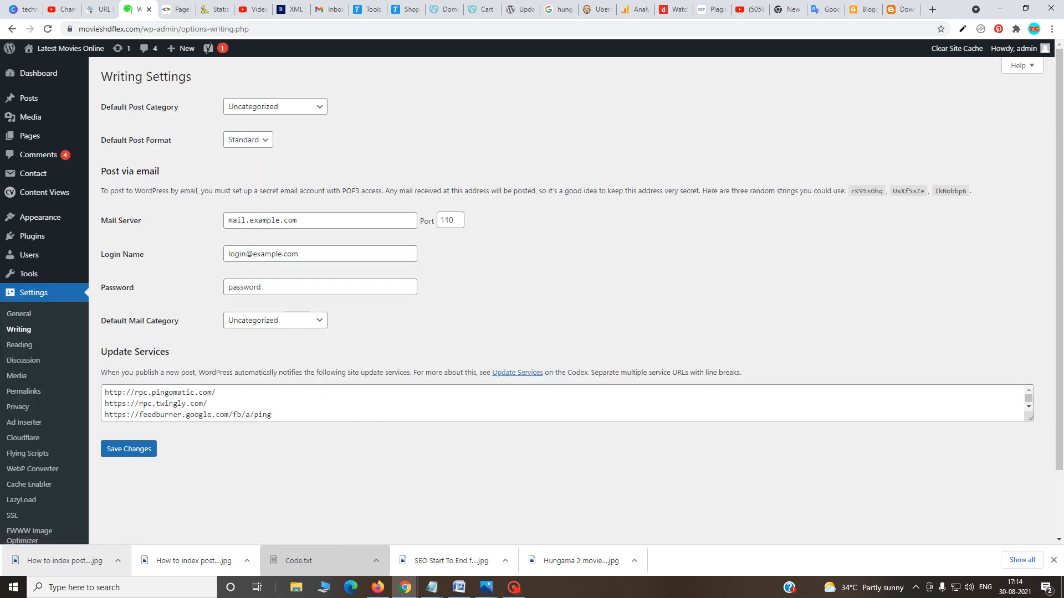
{"action": "left_click", "coordinate": [174, 404]}
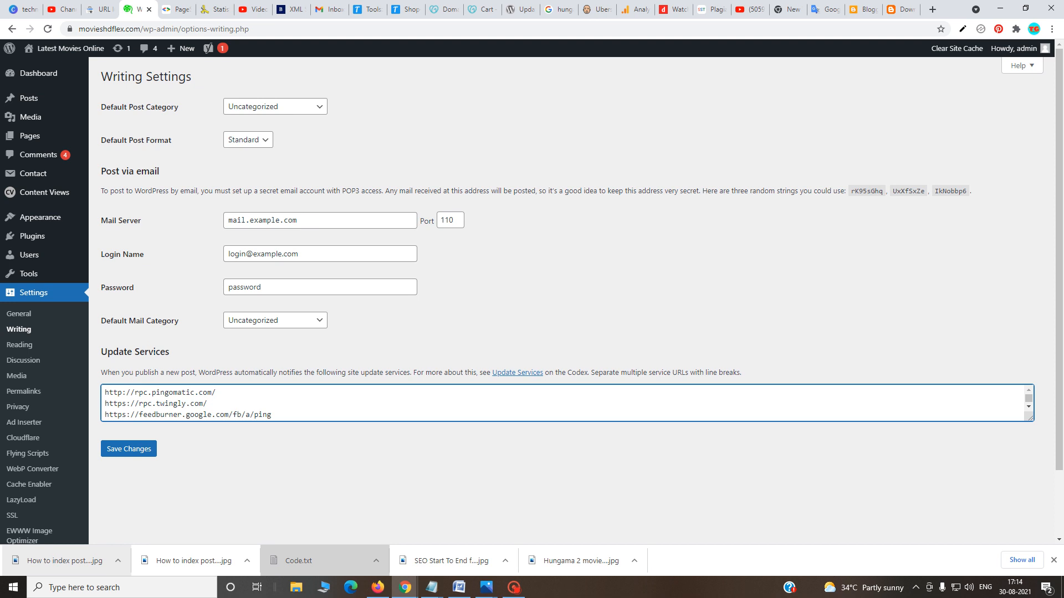
{"action": "left_click_drag", "start_coordinate": [284, 414], "coordinate": [127, 404]}
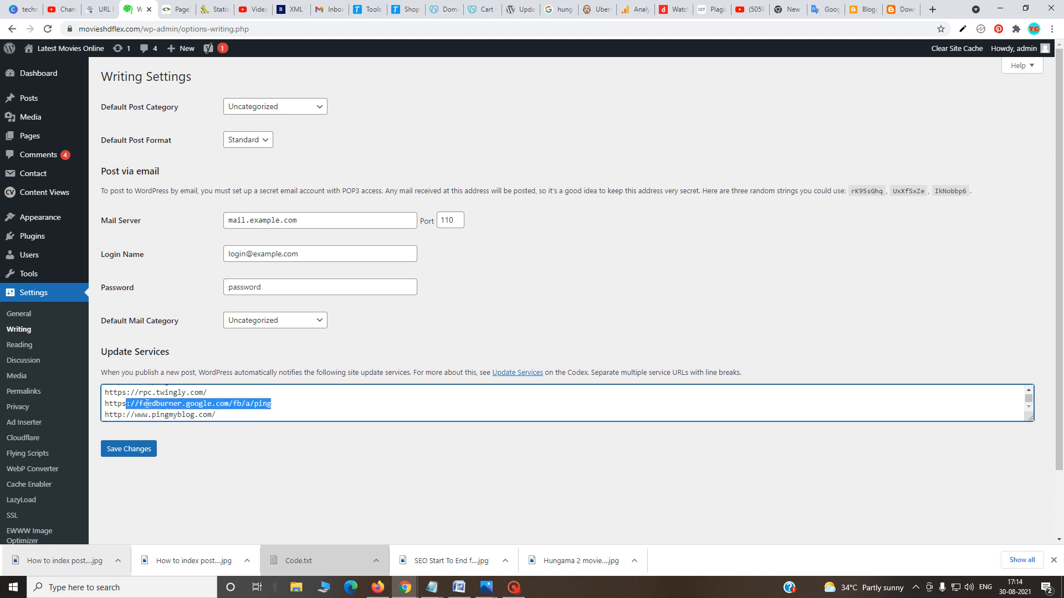
- Copy the four WordPress ping service URLs from the Code file in Notepad and return to WordPress
{"action": "left_click", "coordinate": [431, 588]}
{"action": "left_click", "coordinate": [581, 541]}
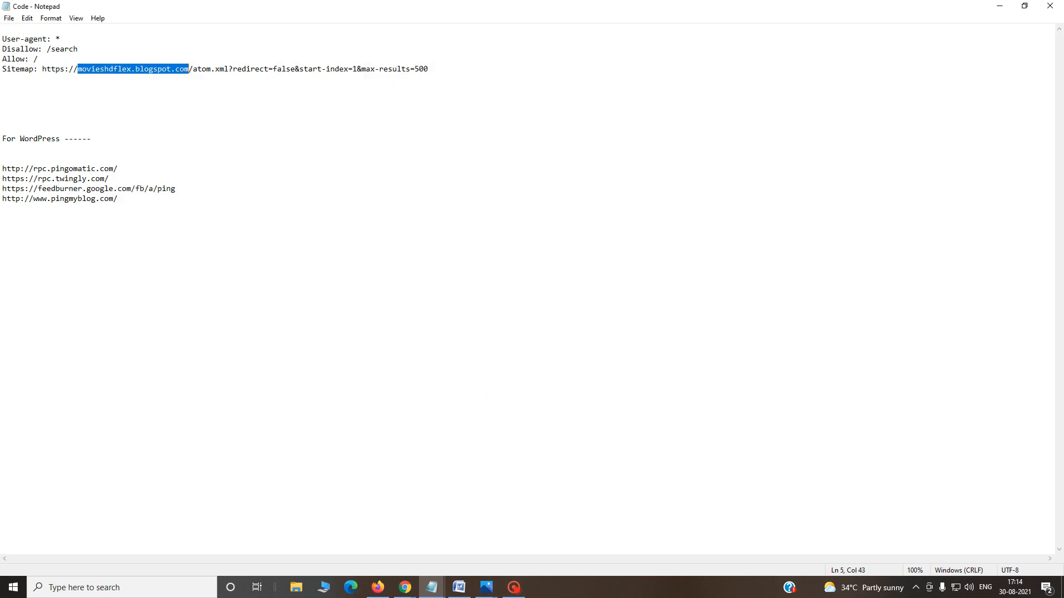
{"action": "left_click_drag", "start_coordinate": [131, 199], "coordinate": [3, 169]}
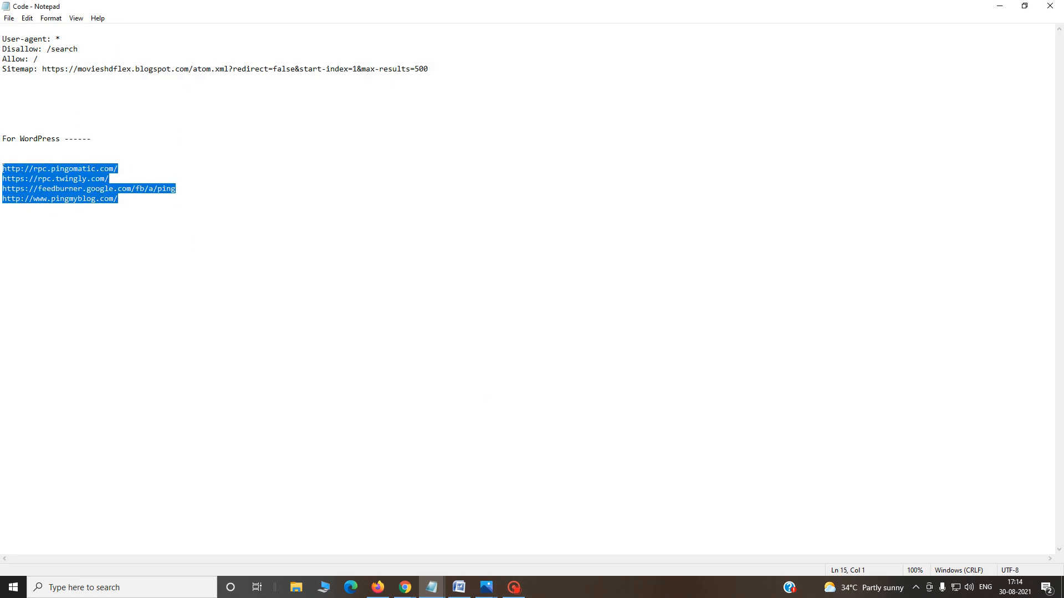
{"action": "right_click", "coordinate": [4, 169]}
{"action": "left_click", "coordinate": [40, 205]}
{"action": "left_click", "coordinate": [1000, 7]}
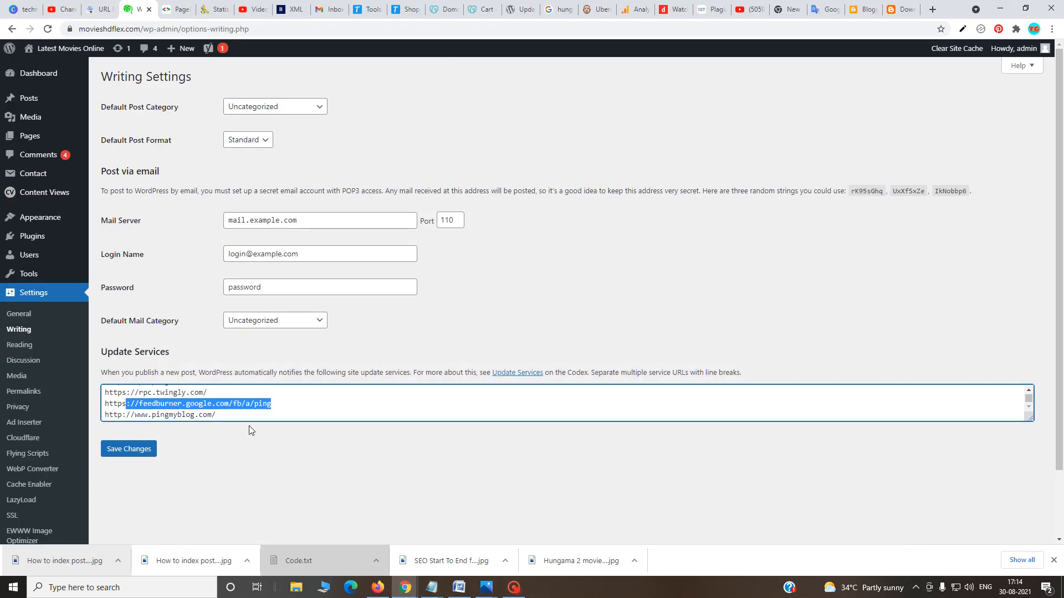
- Examine the Update Services URL list and its description in the Writing settings
{"action": "left_click_drag", "start_coordinate": [238, 416], "coordinate": [98, 391]}
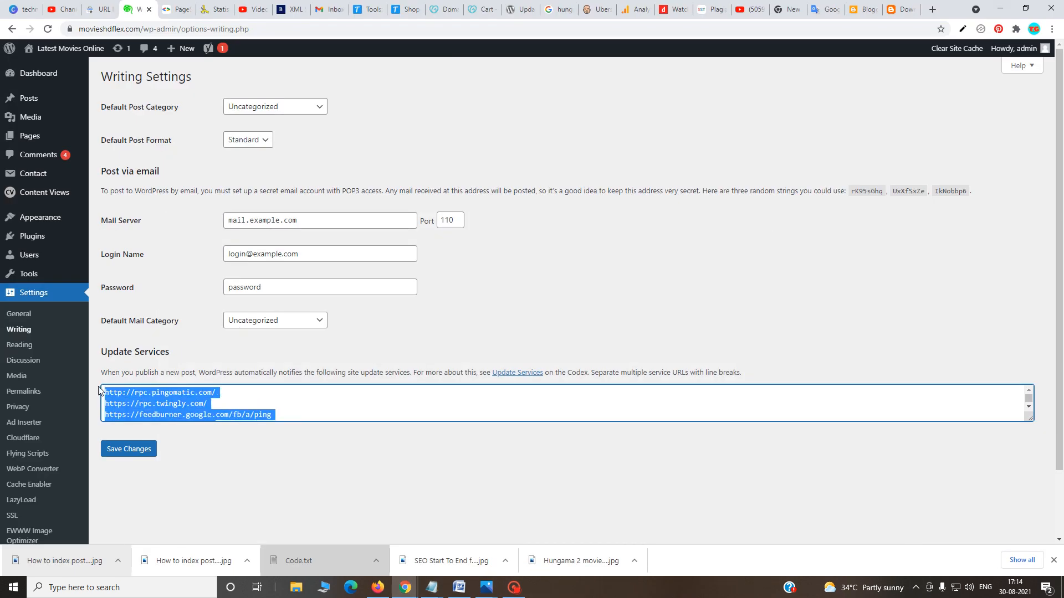
{"action": "left_click", "coordinate": [153, 403]}
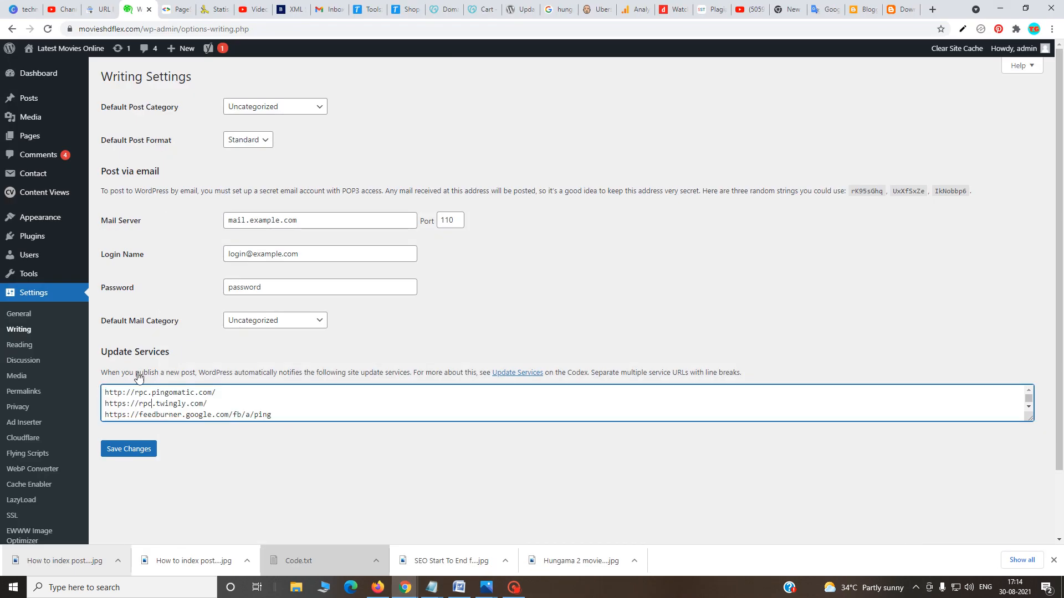
{"action": "left_click_drag", "start_coordinate": [134, 374], "coordinate": [228, 382]}
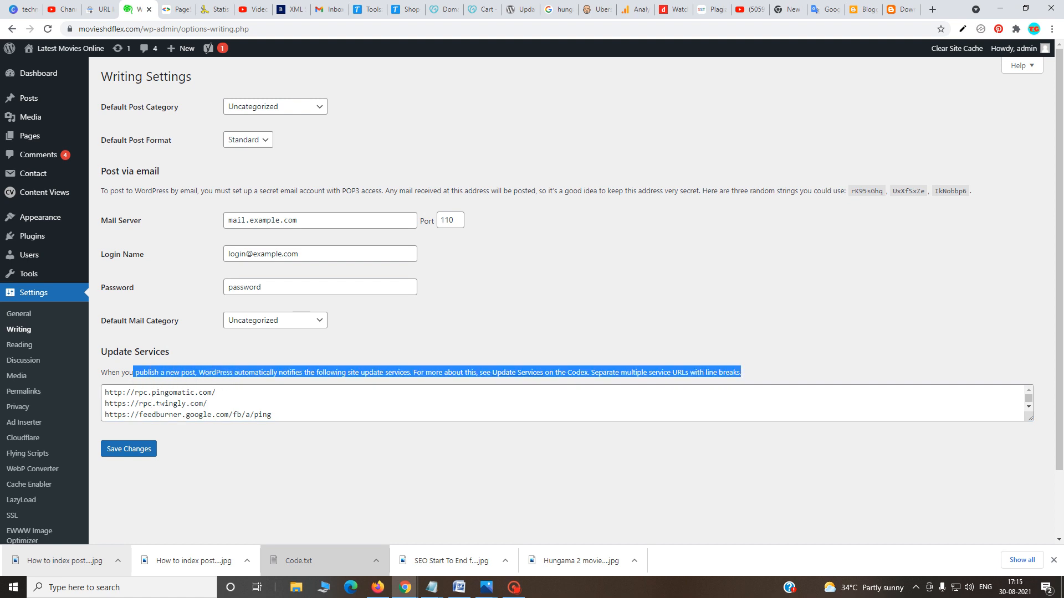
{"action": "scroll", "coordinate": [566, 402], "scroll_direction": "down", "scroll_amount": 1}
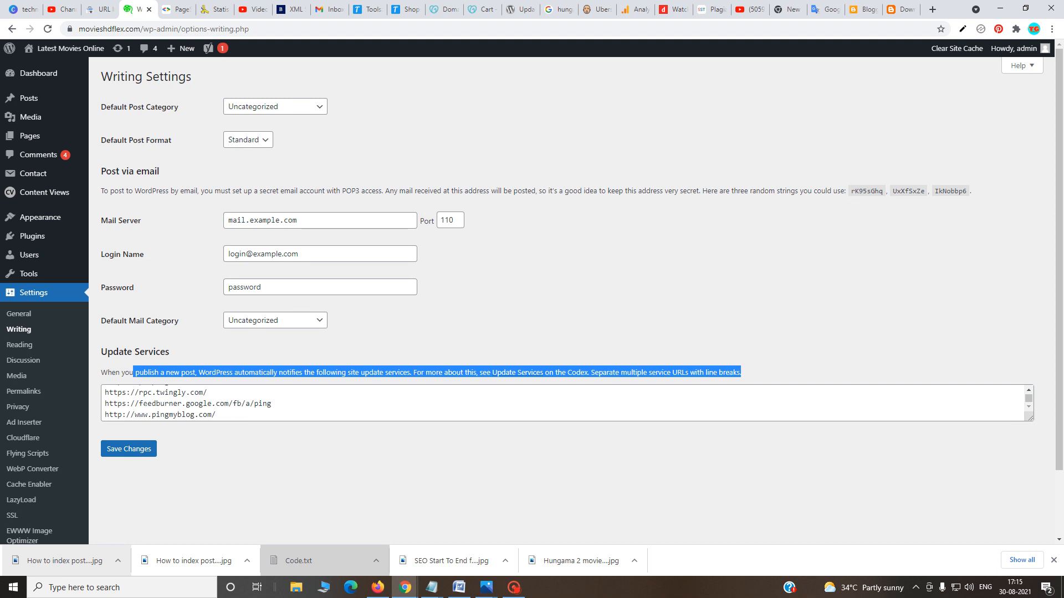
{"action": "mouse_move", "coordinate": [152, 416]}
{"action": "left_mouse_down"}
{"action": "mouse_move", "coordinate": [238, 416]}
{"action": "mouse_move", "coordinate": [170, 416]}
{"action": "left_mouse_up"}
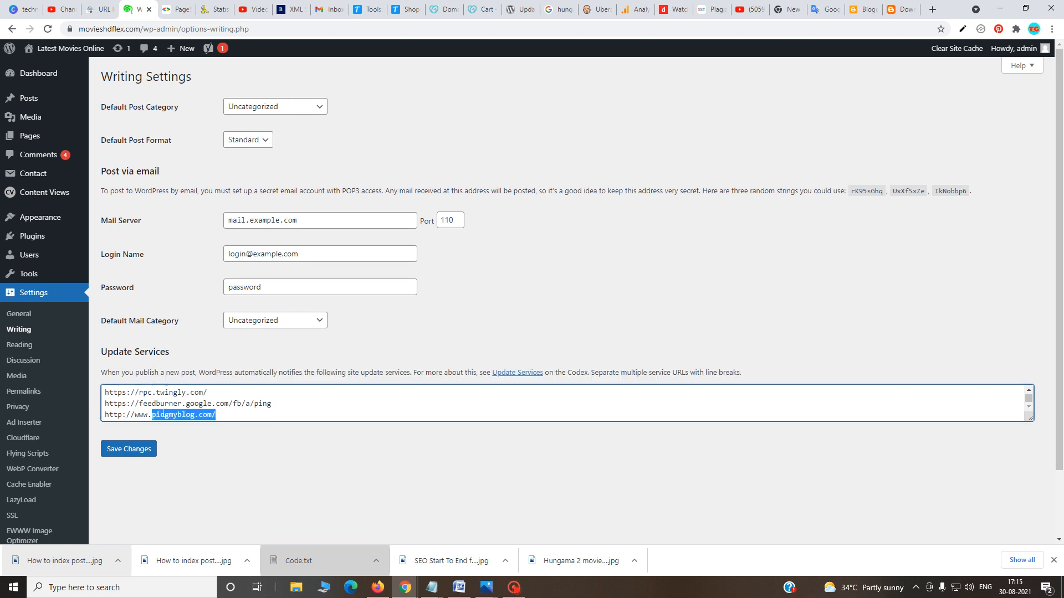
{"action": "left_click", "coordinate": [193, 416]}
{"action": "scroll", "coordinate": [570, 311], "scroll_direction": "down", "scroll_amount": 2}
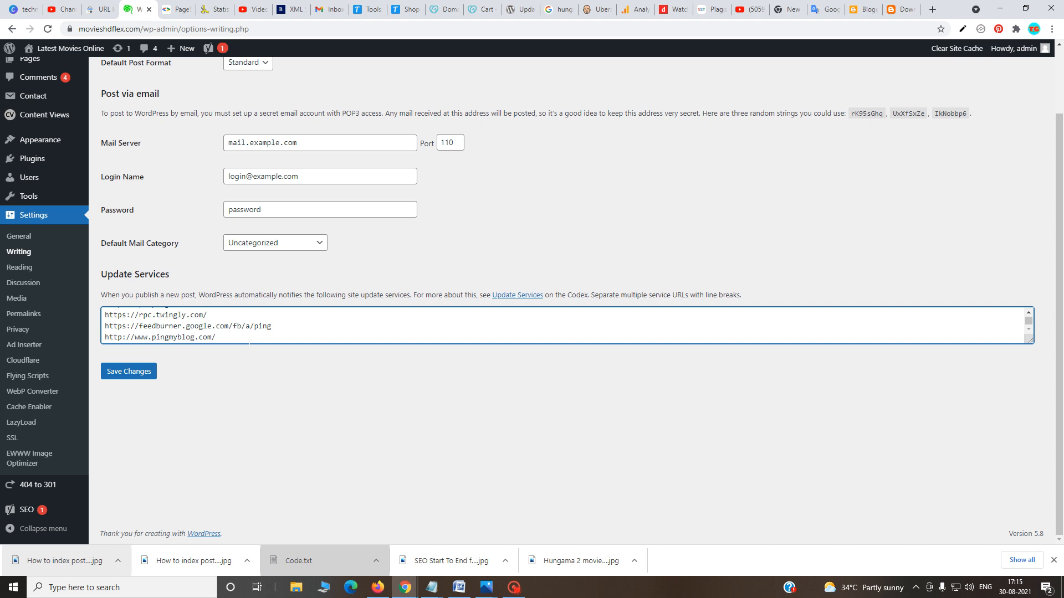
{"action": "left_click_drag", "start_coordinate": [225, 343], "coordinate": [88, 313]}
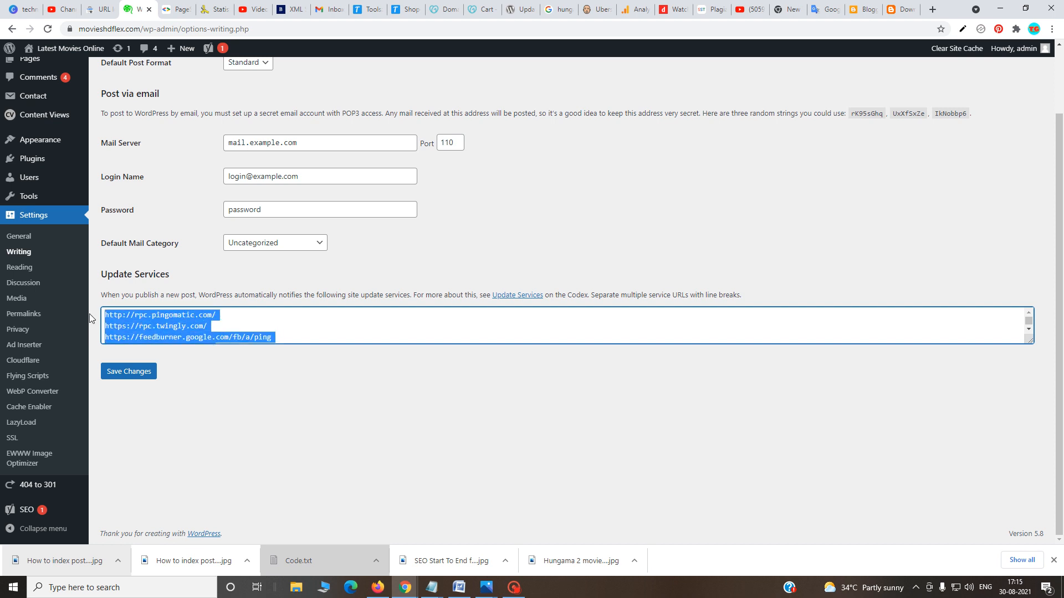
{"action": "left_click", "coordinate": [206, 335]}
{"action": "left_click_drag", "start_coordinate": [289, 336], "coordinate": [109, 318]}
{"action": "left_click_drag", "start_coordinate": [232, 337], "coordinate": [88, 317]}
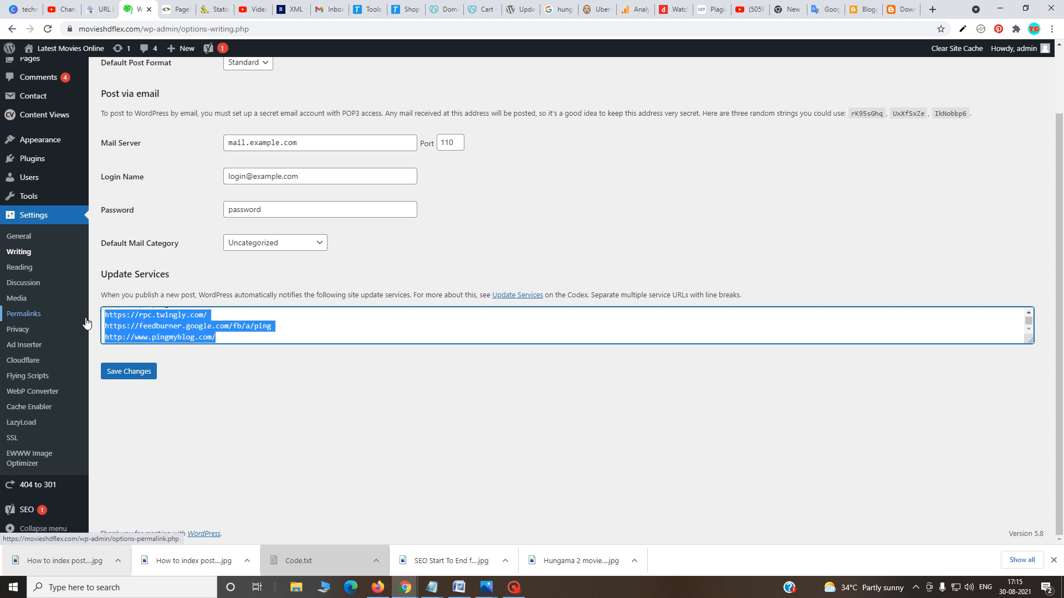
- Switch to the Code file in Notepad, examine the robots.txt rules and the blog address in the Sitemap line, and return to WordPress
{"action": "left_click", "coordinate": [433, 588]}
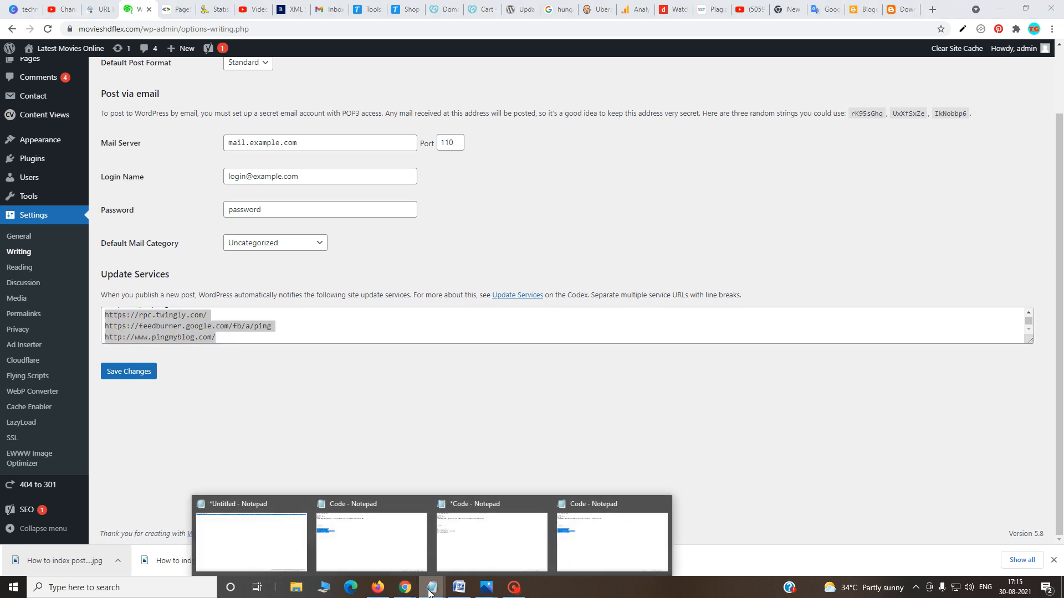
{"action": "left_click", "coordinate": [591, 546]}
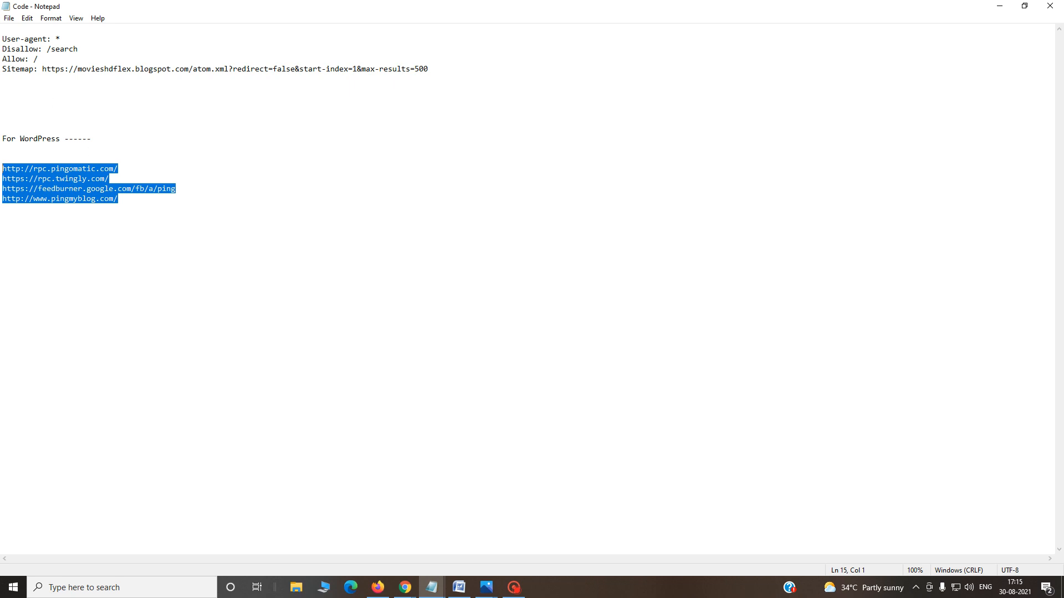
{"action": "left_click_drag", "start_coordinate": [428, 68], "coordinate": [4, 38]}
{"action": "left_click", "coordinate": [65, 68]}
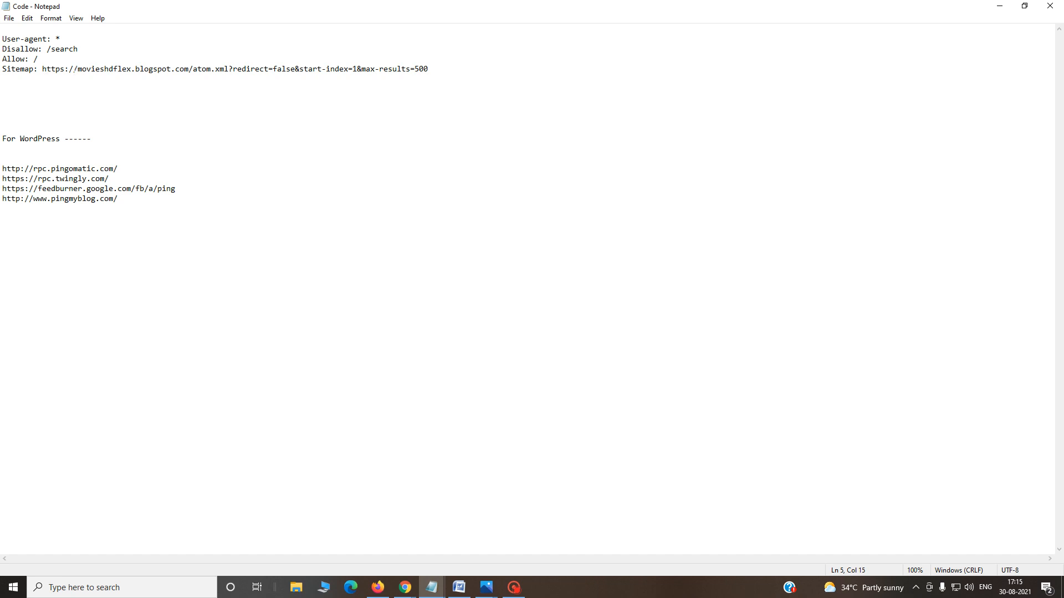
{"action": "left_click_drag", "start_coordinate": [78, 68], "coordinate": [189, 69]}
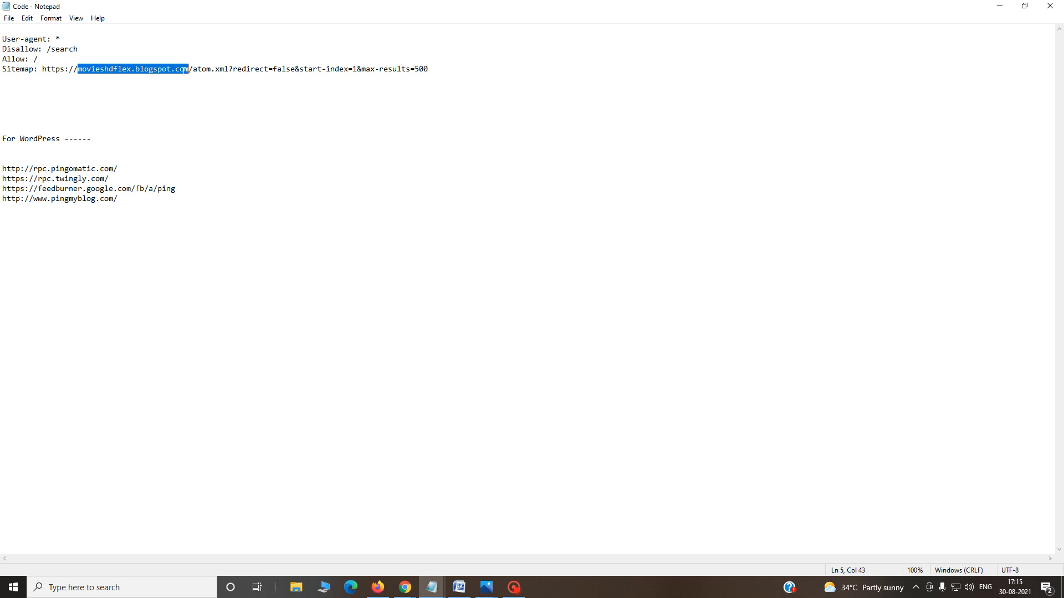
{"action": "left_click", "coordinate": [1001, 6]}
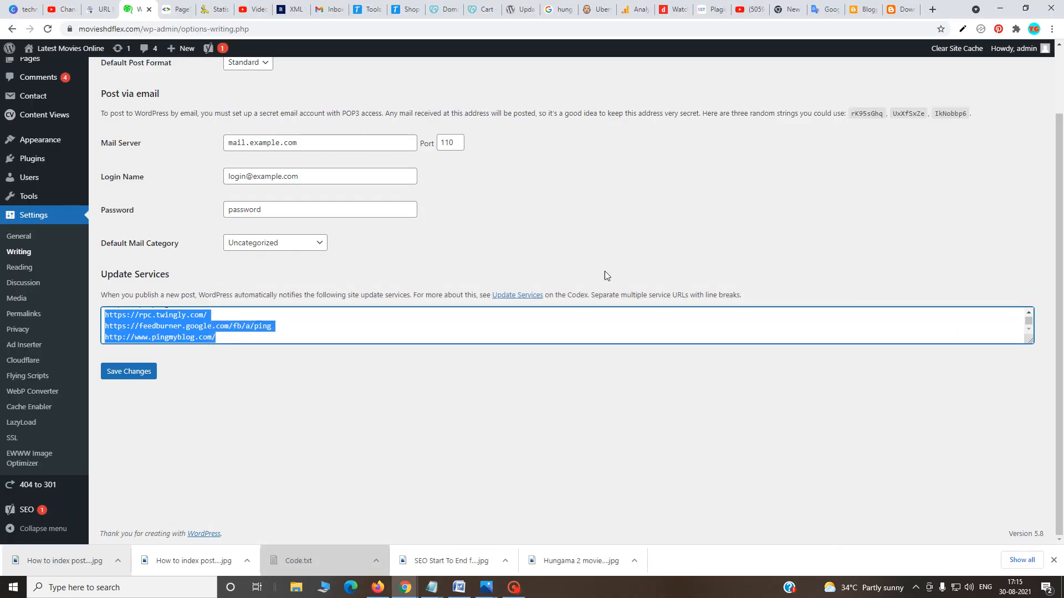
- Switch to the Blogger settings page and view the Crawlers and indexing section
{"action": "scroll", "coordinate": [255, 401], "scroll_direction": "up", "scroll_amount": 2}
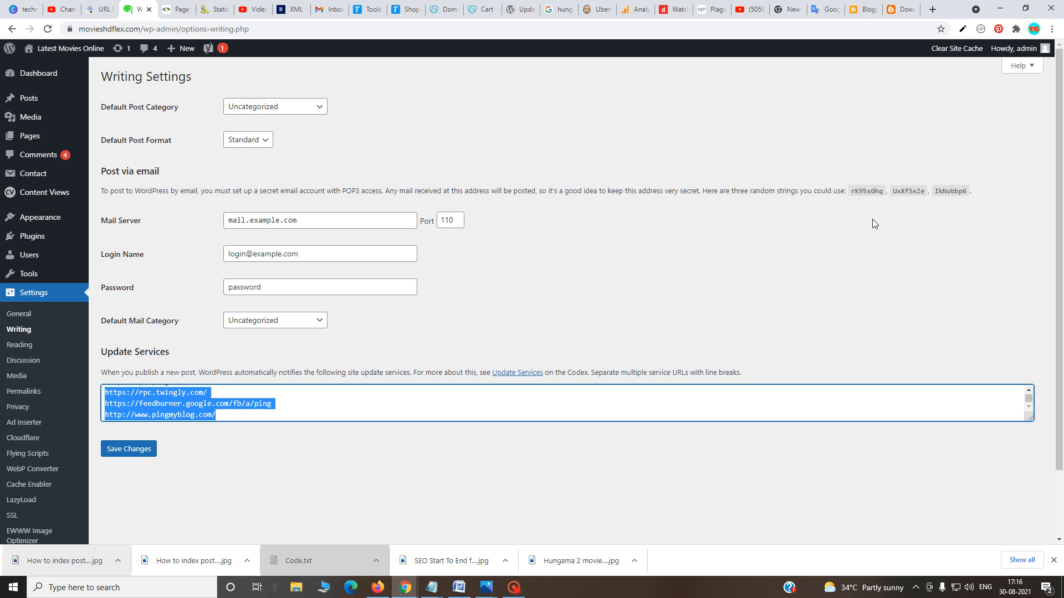
{"action": "left_click", "coordinate": [860, 9]}
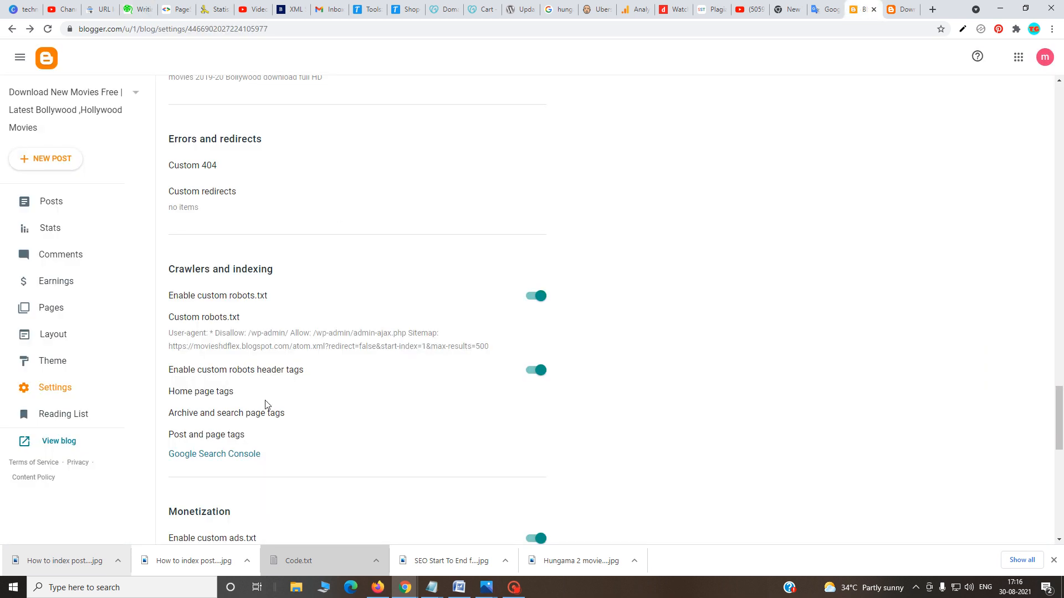
{"action": "scroll", "coordinate": [585, 397], "scroll_direction": "down", "scroll_amount": 3}
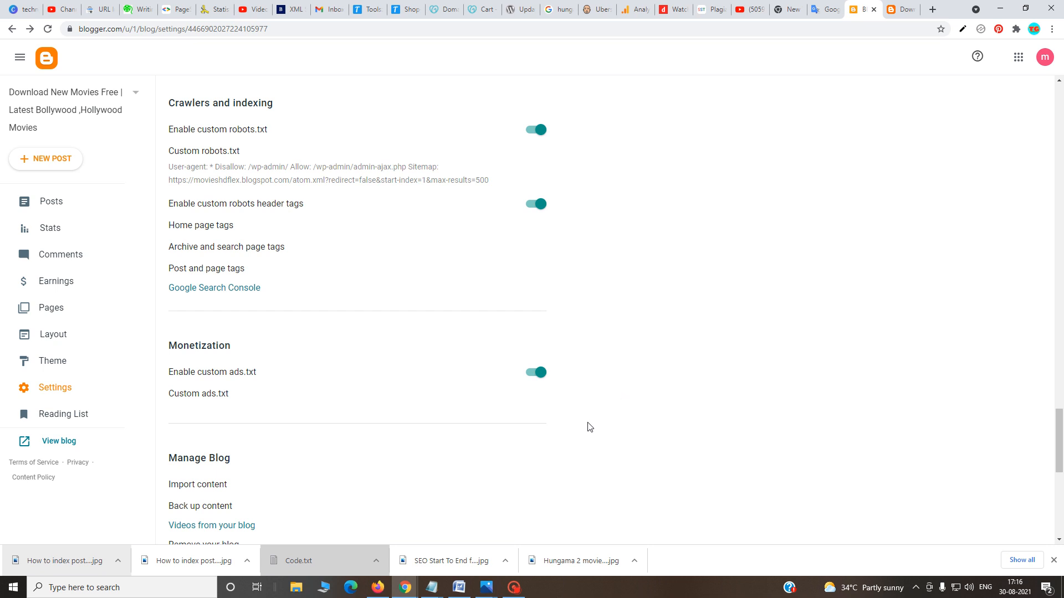
{"action": "left_click", "coordinate": [521, 594]}
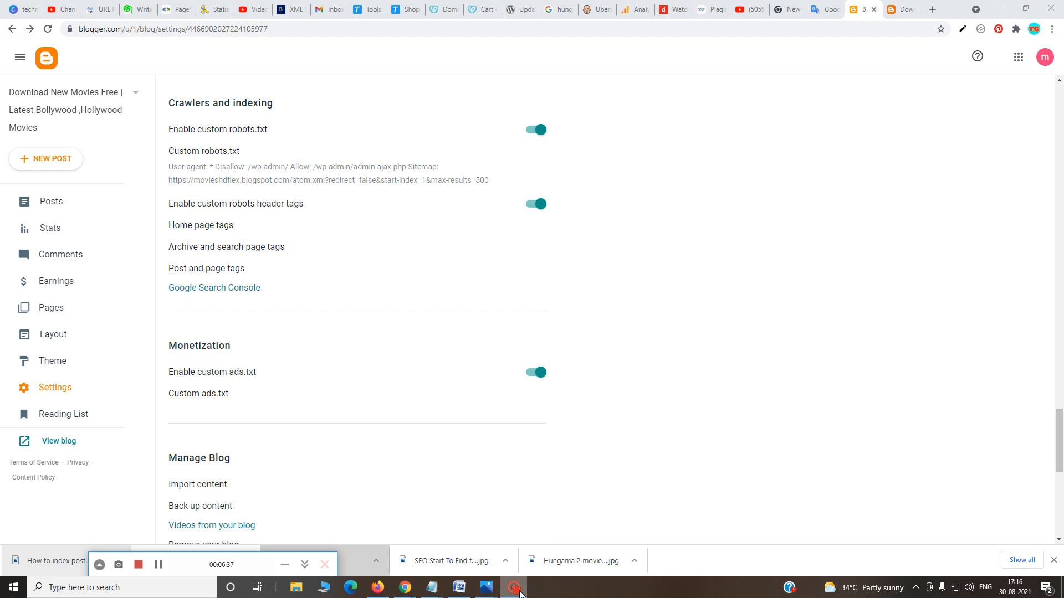
{"action": "left_click_drag", "start_coordinate": [244, 565], "coordinate": [219, 534]}
{"action": "left_click", "coordinate": [562, 485]}
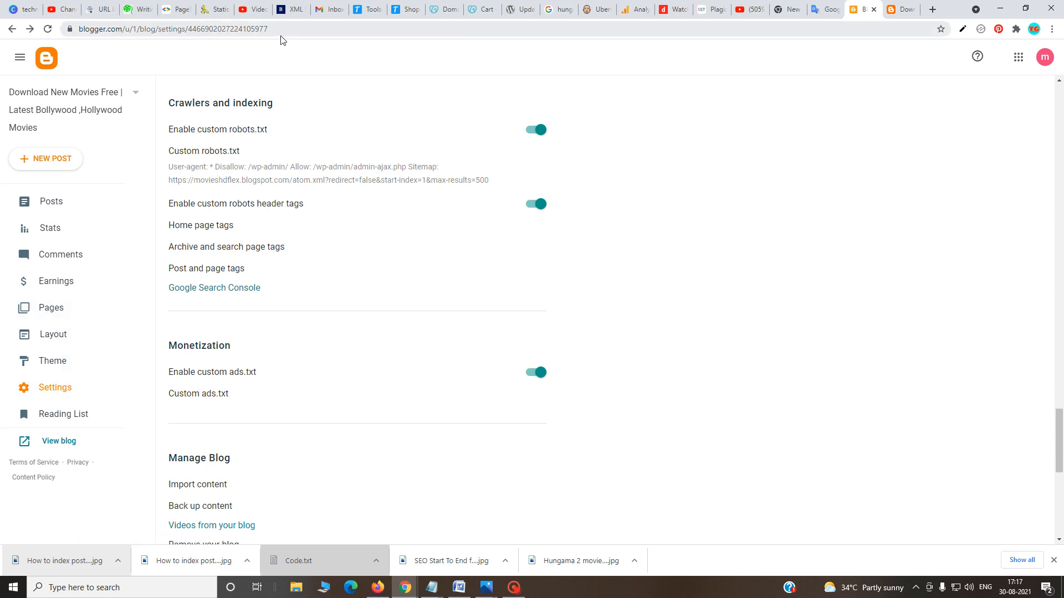
- Reopen the blog's settings in Blogger and locate the Crawlers and indexing options
{"action": "left_click", "coordinate": [45, 396]}
{"action": "scroll", "coordinate": [443, 413], "scroll_direction": "down", "scroll_amount": 20}
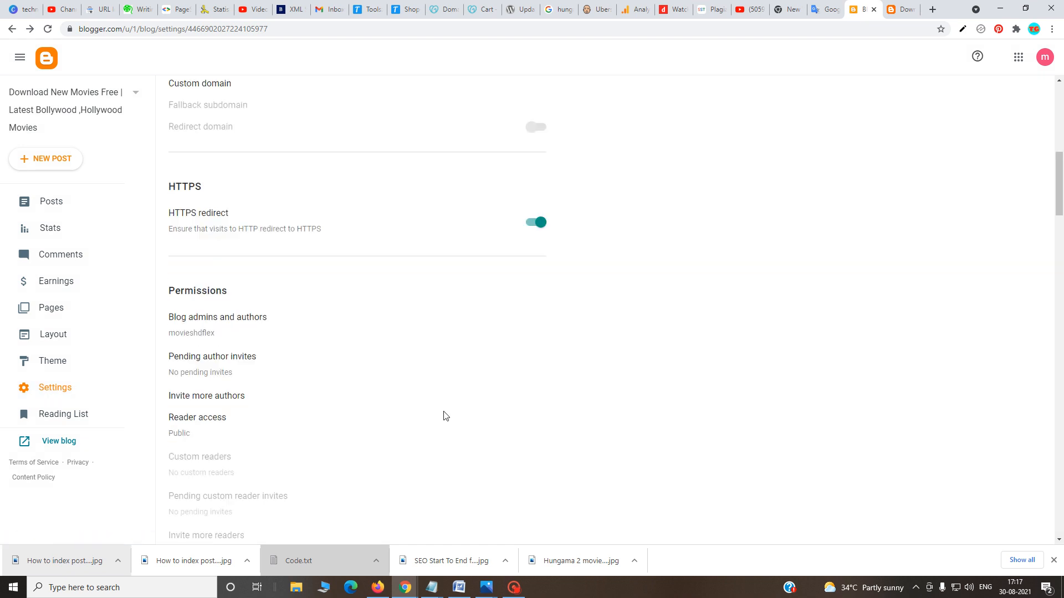
{"action": "scroll", "coordinate": [449, 414], "scroll_direction": "down", "scroll_amount": 10}
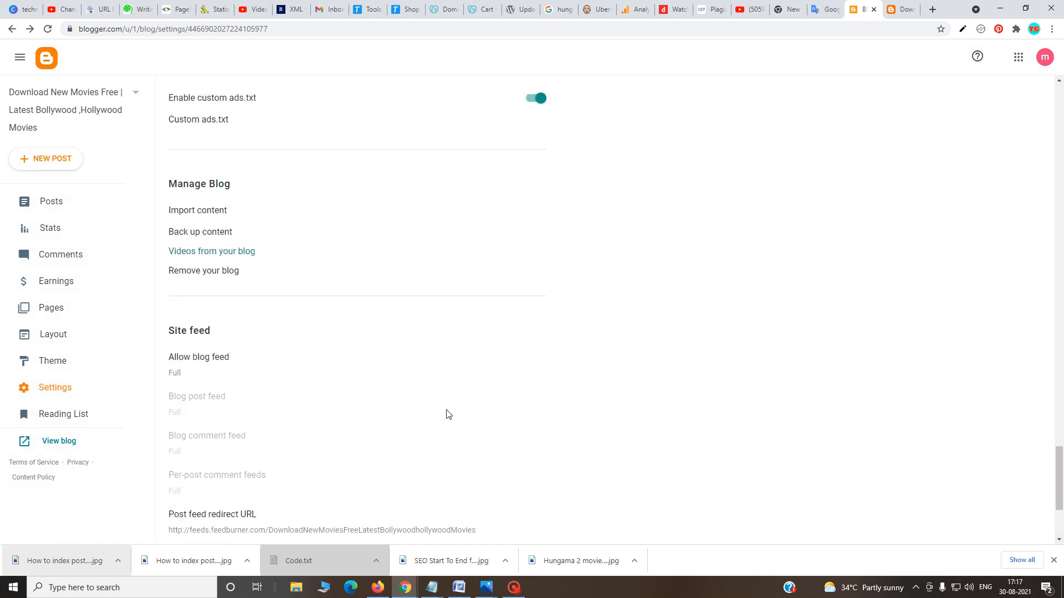
{"action": "scroll", "coordinate": [449, 414], "scroll_direction": "up", "scroll_amount": 5}
{"action": "scroll", "coordinate": [322, 341], "scroll_direction": "up", "scroll_amount": 5}
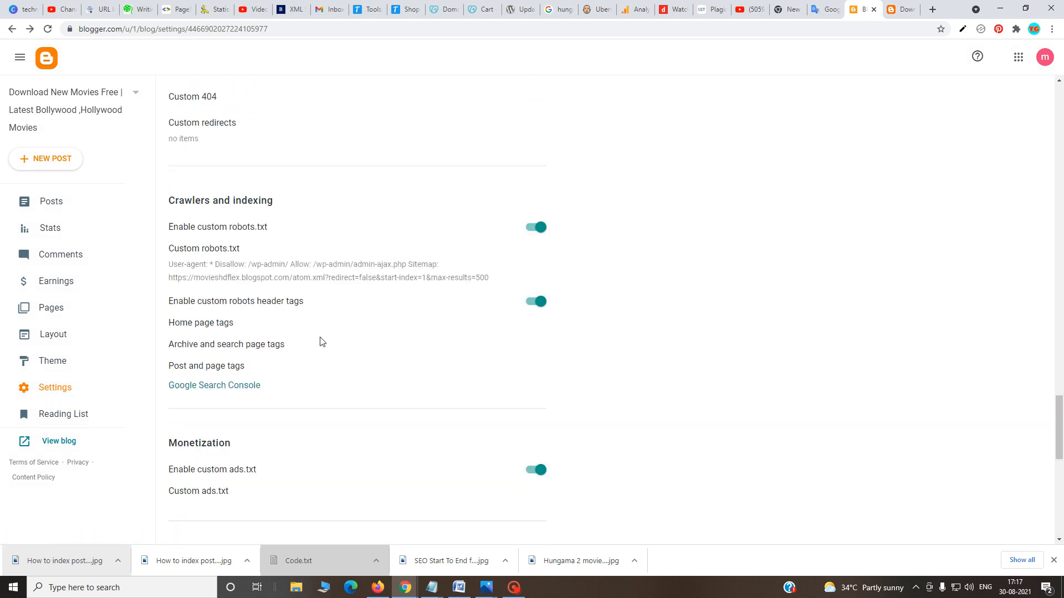
{"action": "scroll", "coordinate": [333, 319], "scroll_direction": "up", "scroll_amount": 3}
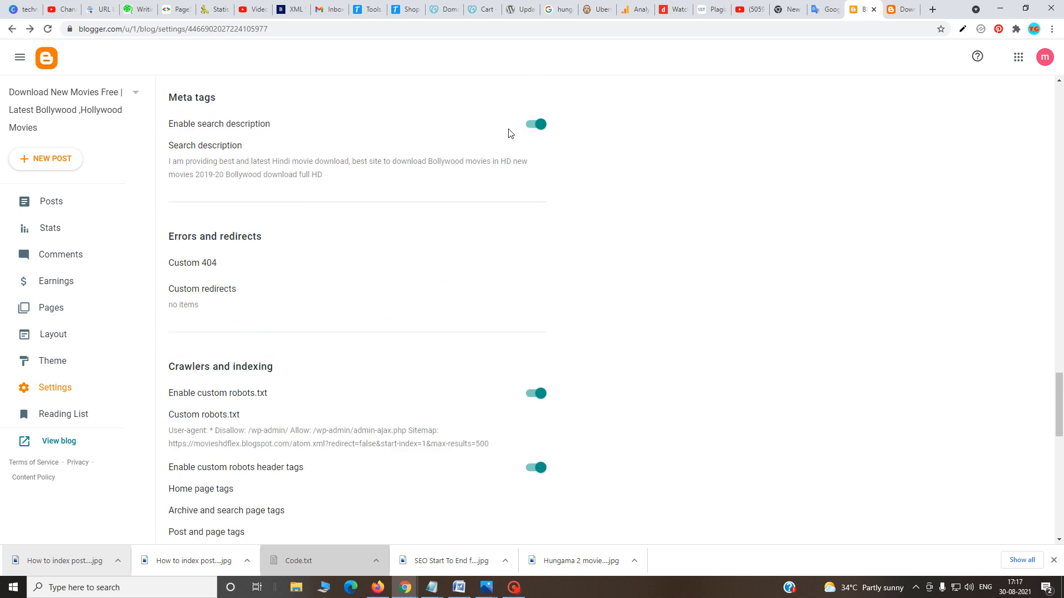
{"action": "scroll", "coordinate": [392, 352], "scroll_direction": "down", "scroll_amount": 2}
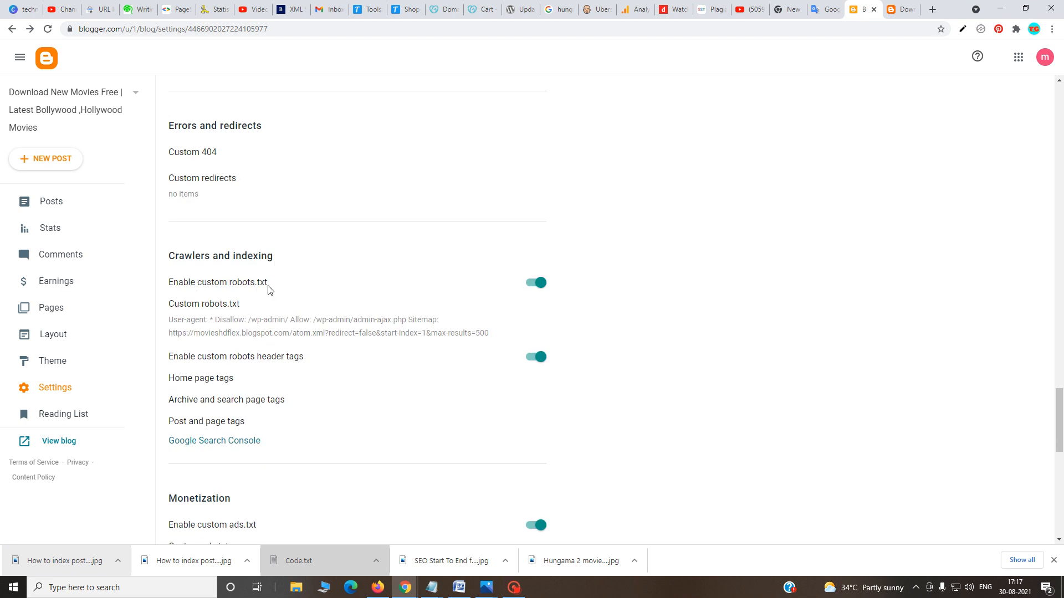
- Open the custom robots.txt, check the blog address in the Notepad Code file's Sitemap line, and save the robots.txt in Blogger
{"action": "left_click", "coordinate": [206, 322]}
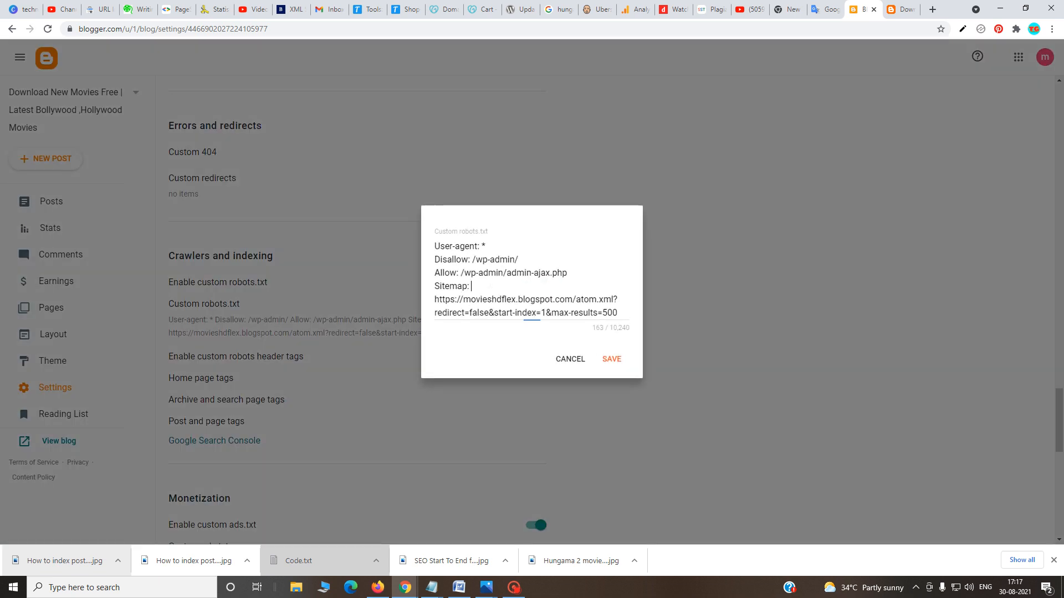
{"action": "left_click_drag", "start_coordinate": [618, 312], "coordinate": [407, 244]}
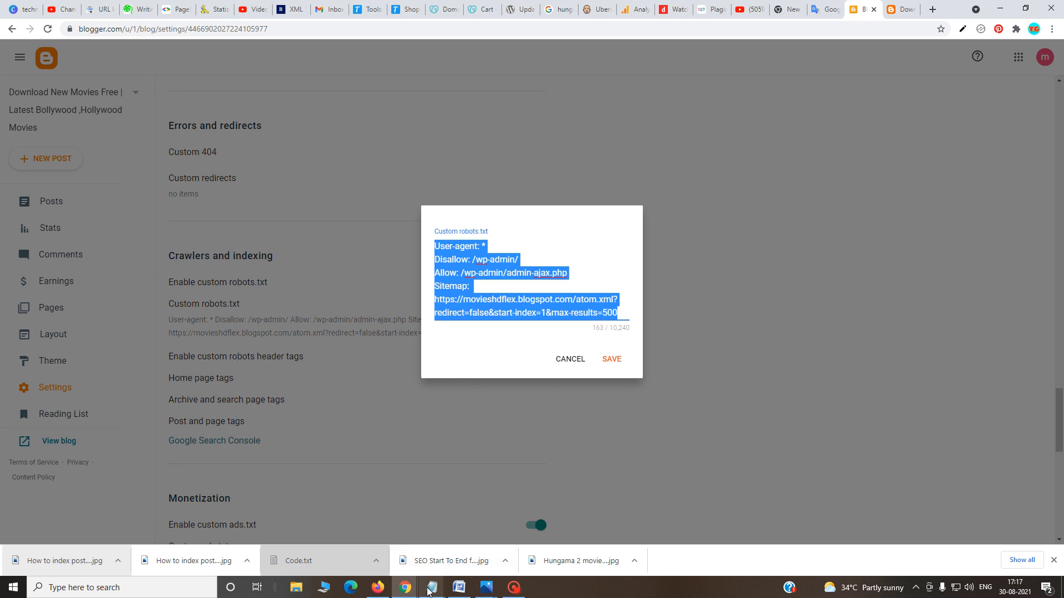
{"action": "mouse_move", "coordinate": [432, 587]}
{"action": "left_click", "coordinate": [571, 547]}
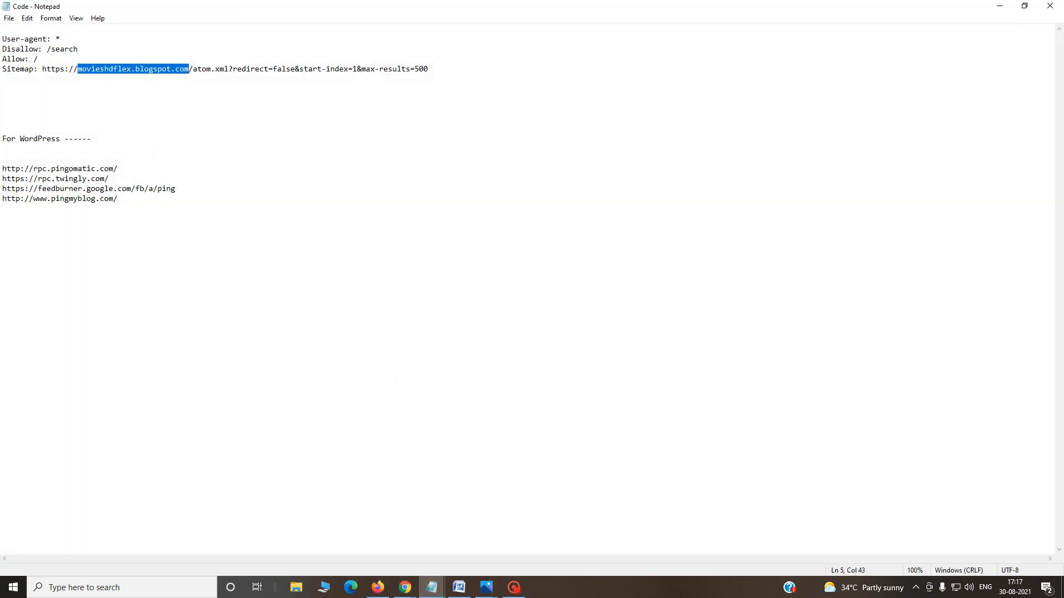
{"action": "left_click", "coordinate": [126, 67]}
{"action": "left_click_drag", "start_coordinate": [77, 69], "coordinate": [184, 69]}
{"action": "left_click", "coordinate": [1000, 6]}
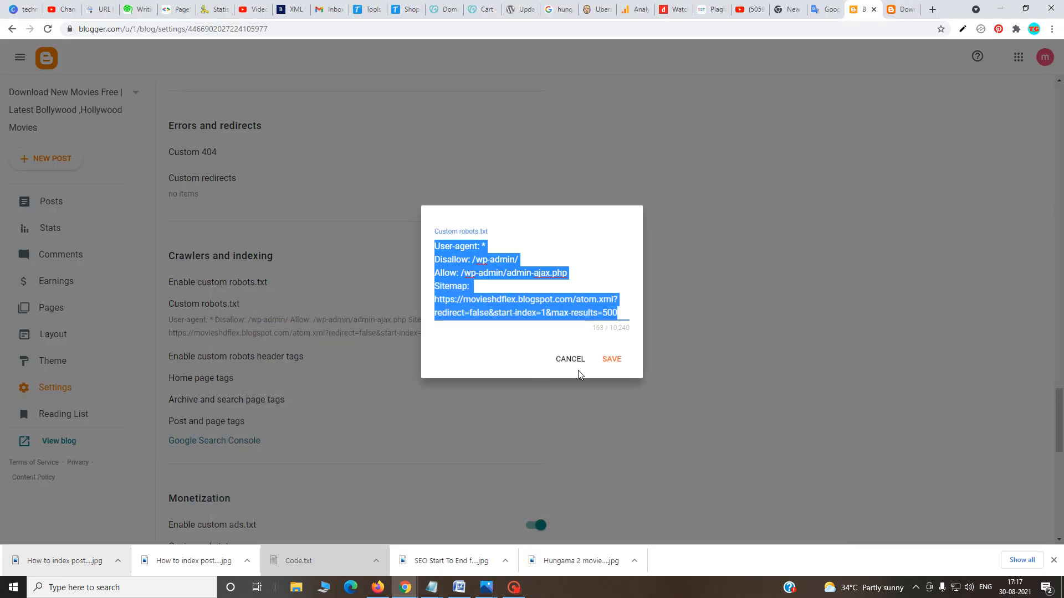
{"action": "left_click", "coordinate": [612, 360]}
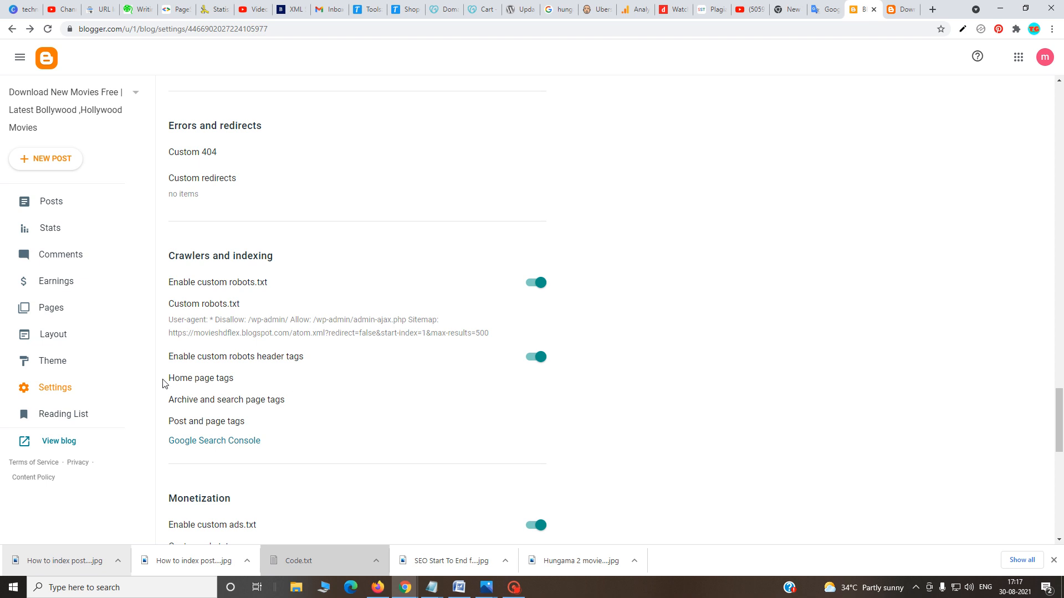
- Save the custom robot tags for the home page with all and noodp enabled
{"action": "left_click", "coordinate": [189, 378]}
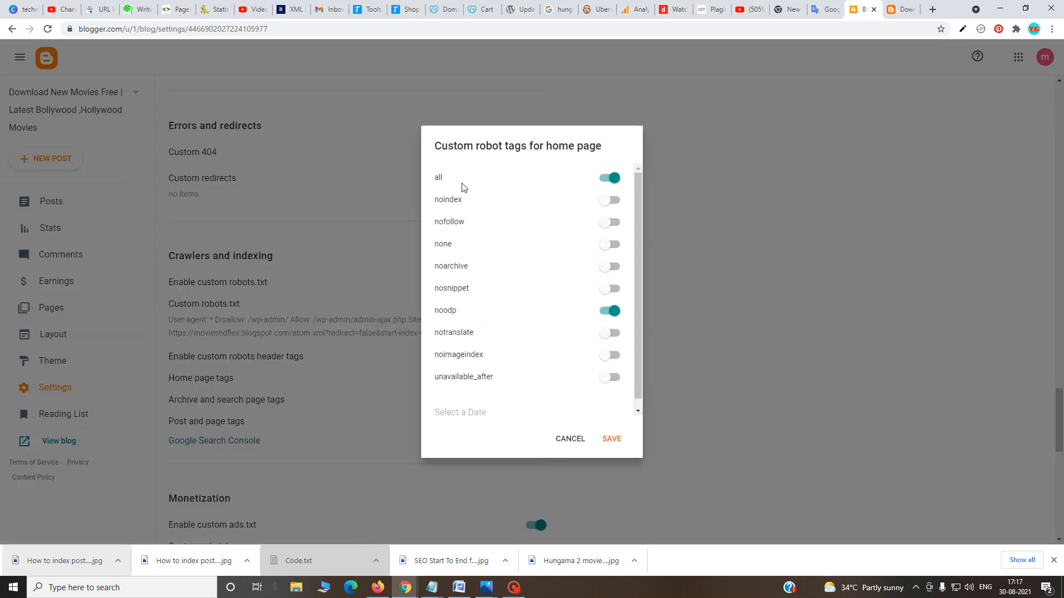
{"action": "left_click", "coordinate": [610, 182]}
{"action": "left_click", "coordinate": [613, 184]}
{"action": "left_click", "coordinate": [617, 440]}
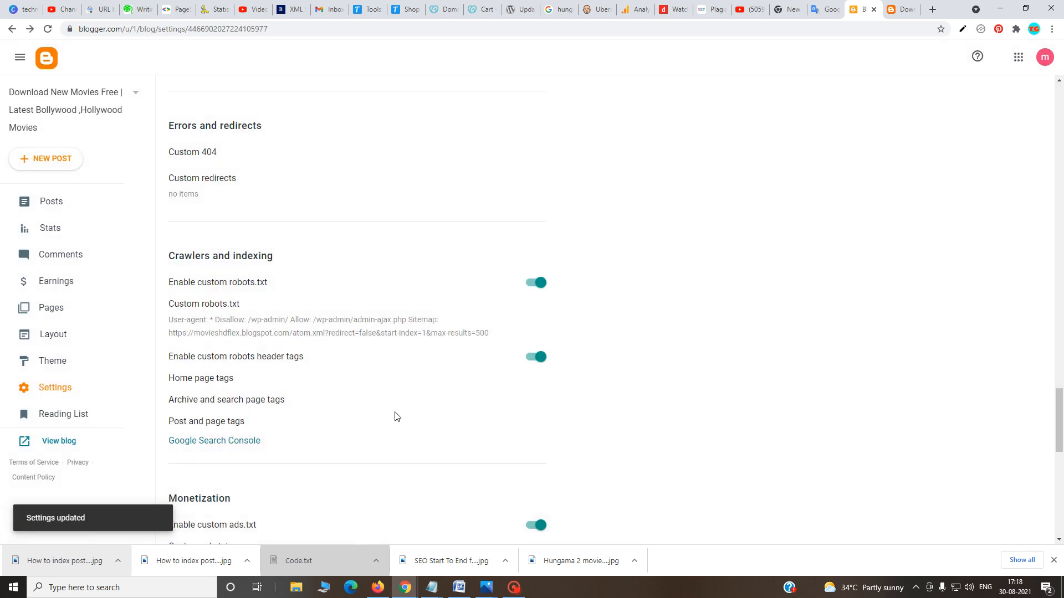
- Check the custom robot tags for archive and search pages and for posts and pages, closing each without saving
{"action": "left_click", "coordinate": [228, 401]}
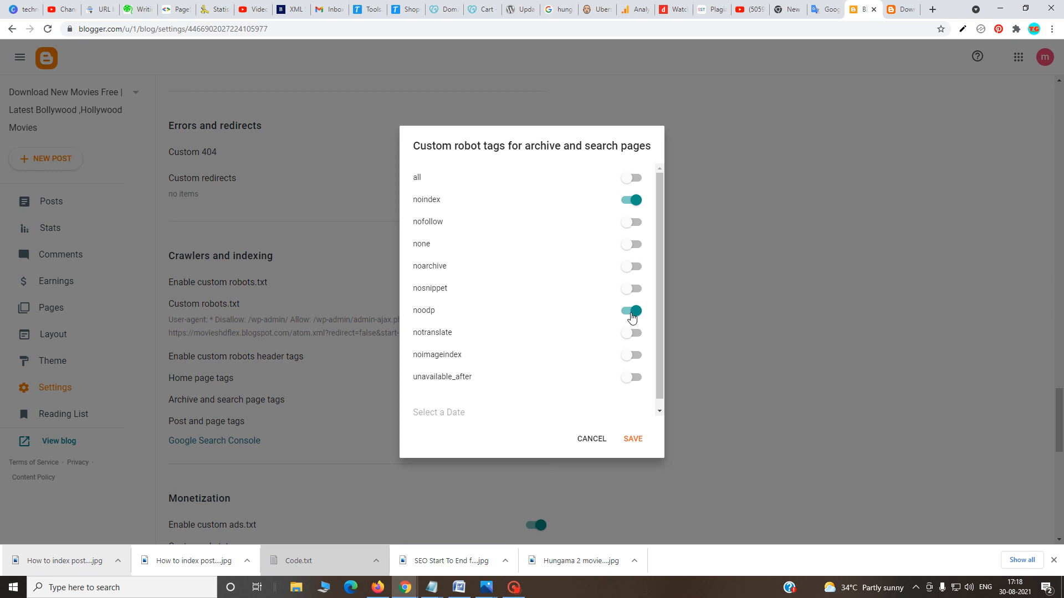
{"action": "left_click", "coordinate": [606, 439]}
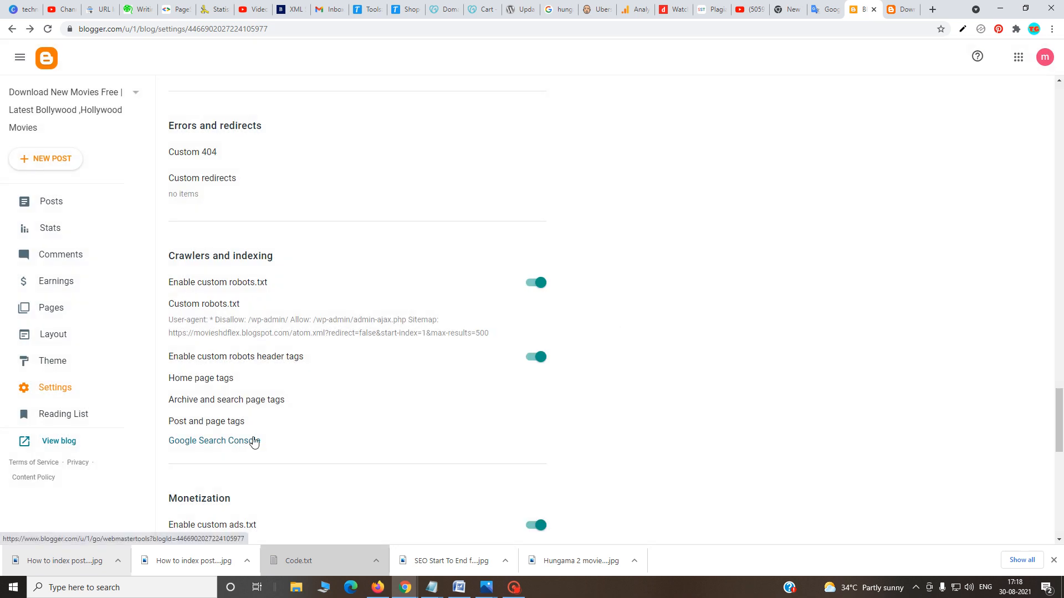
{"action": "left_click", "coordinate": [187, 422]}
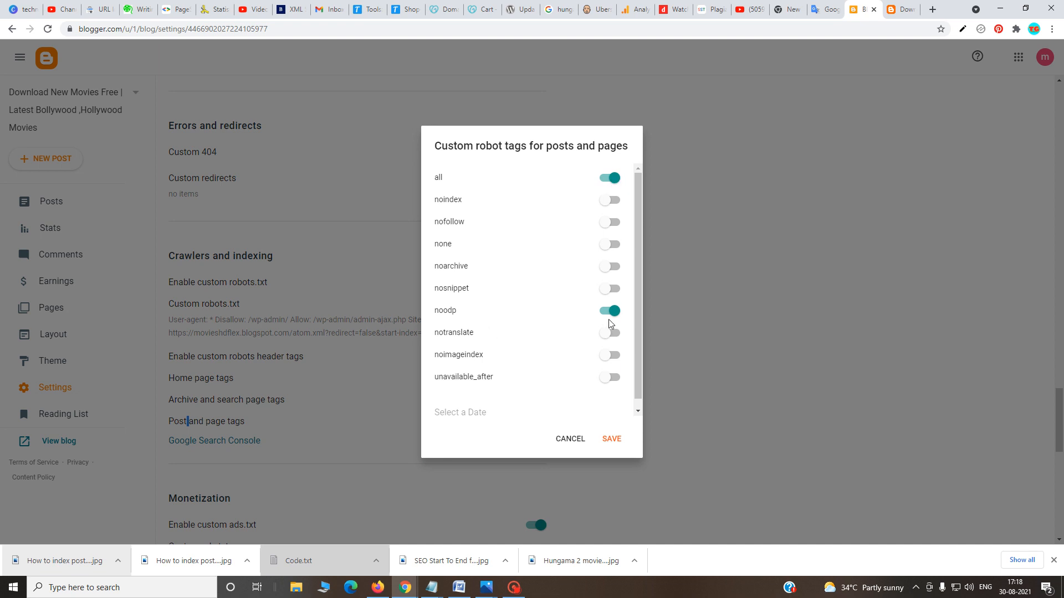
{"action": "left_click", "coordinate": [579, 438]}
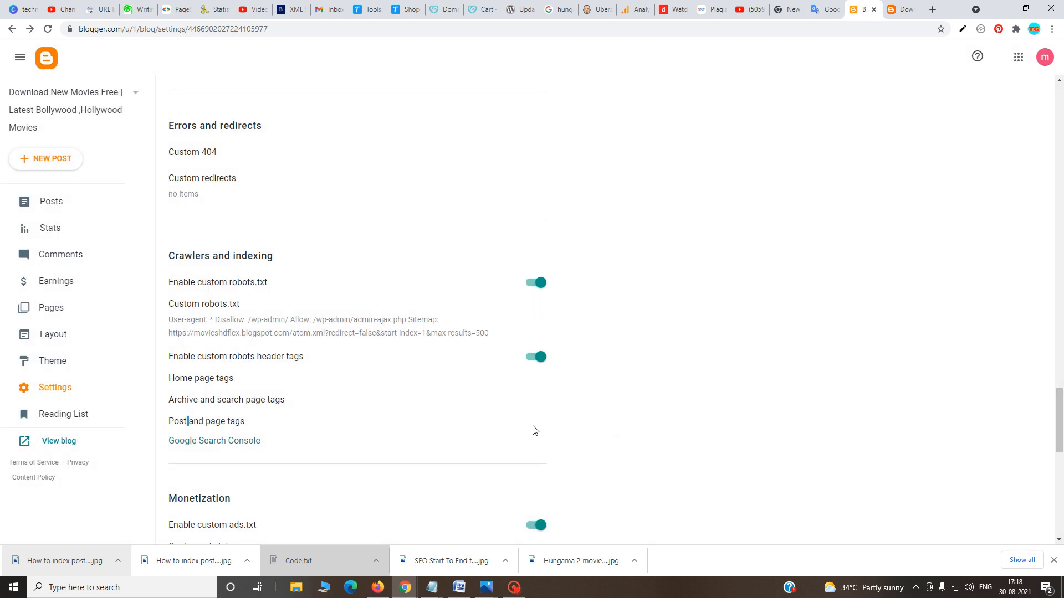
- Open Google Search Console from Blogger and inspect the how-to-watch-hungama-2 and haseen-dillruba-movie-download-480p-filmyzilla URLs of movieshdflex.com
{"action": "left_click", "coordinate": [204, 442]}
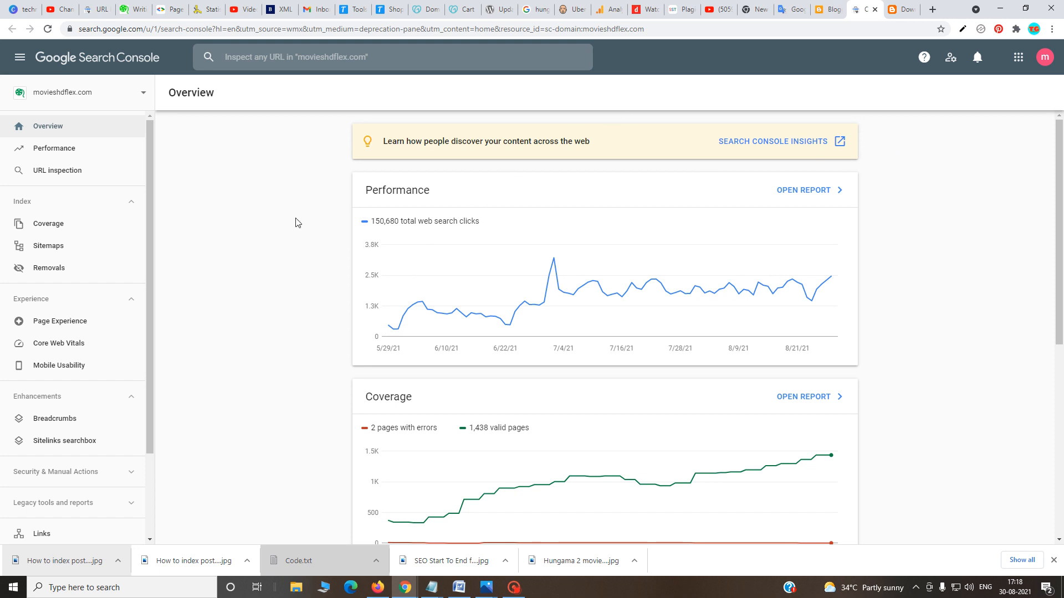
{"action": "left_click", "coordinate": [261, 60]}
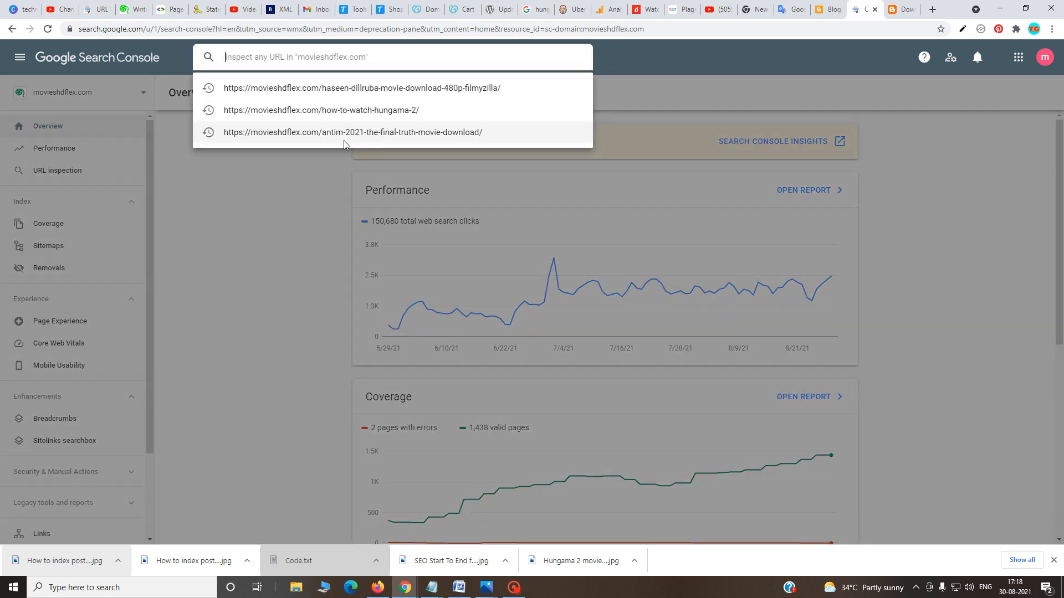
{"action": "left_click", "coordinate": [285, 117]}
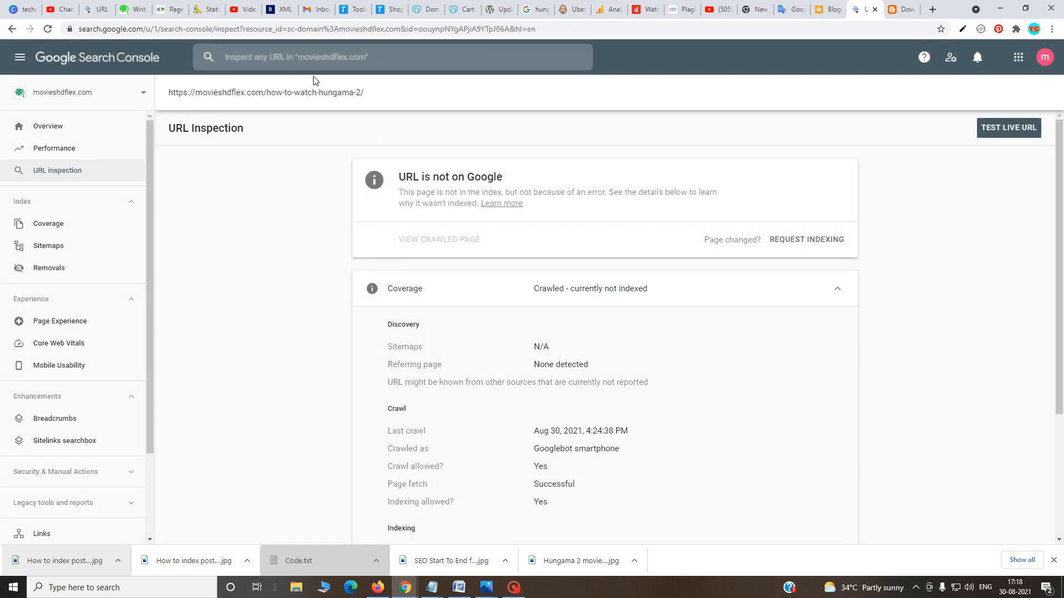
{"action": "left_click", "coordinate": [311, 62]}
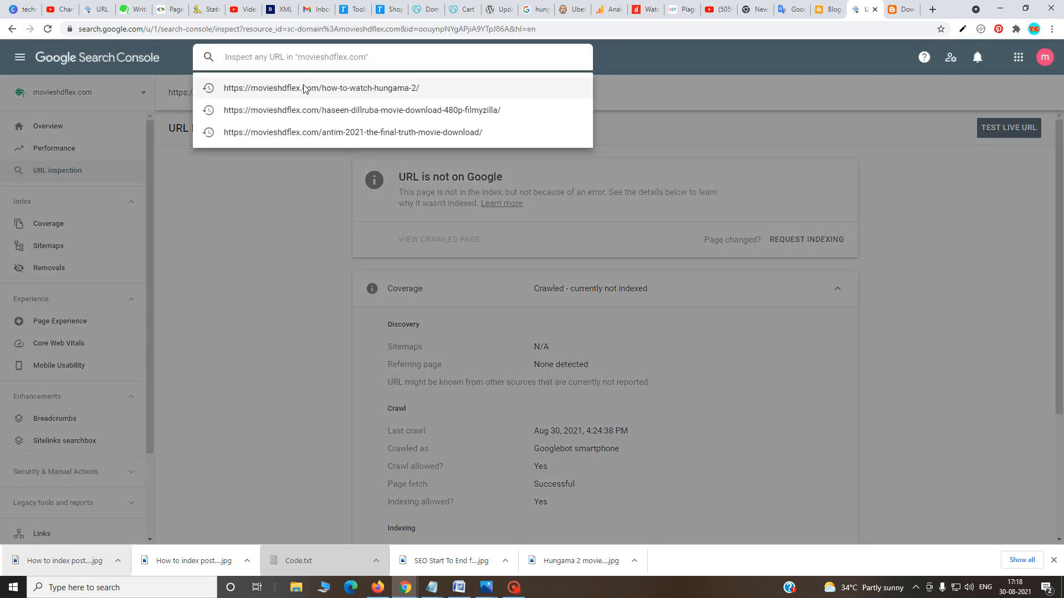
{"action": "left_click", "coordinate": [306, 88]}
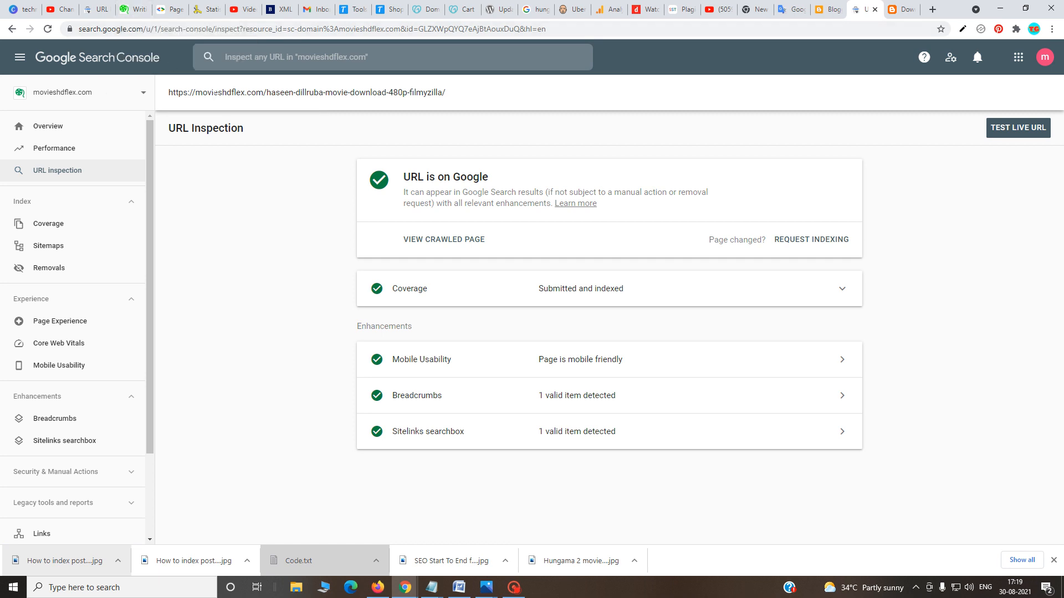
- Switch to the site's WordPress dashboard and reopen the Writing settings
{"action": "left_click", "coordinate": [133, 9]}
{"action": "left_click", "coordinate": [263, 404]}
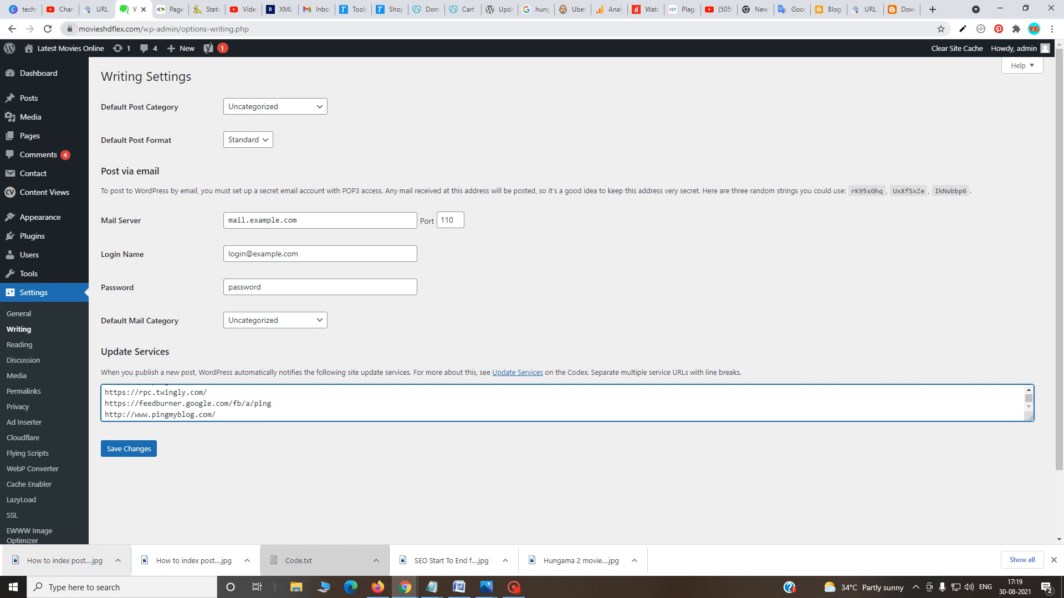
{"action": "left_click", "coordinate": [47, 300]}
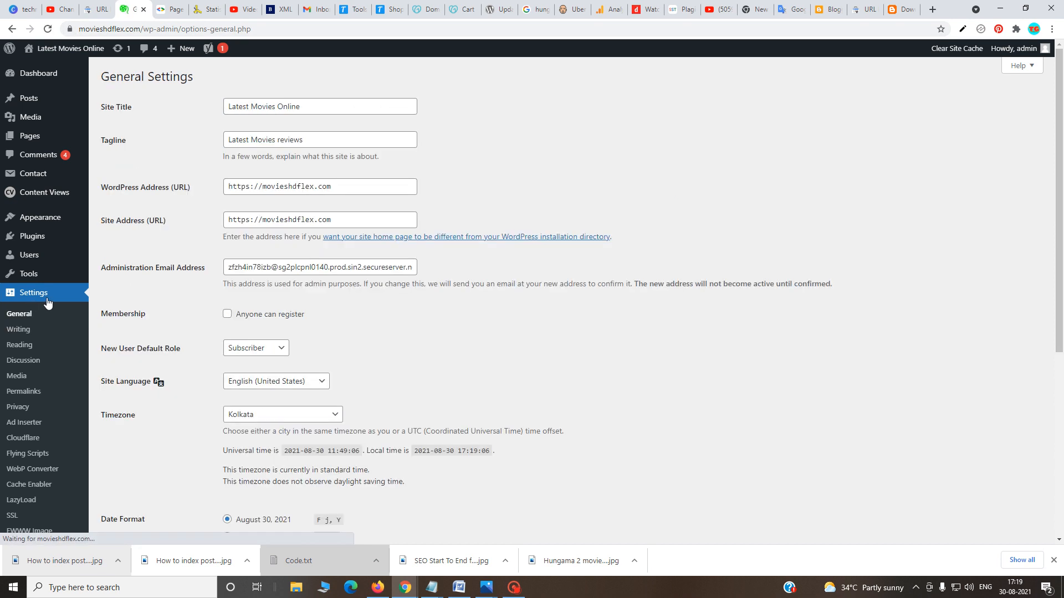
{"action": "left_click", "coordinate": [20, 330]}
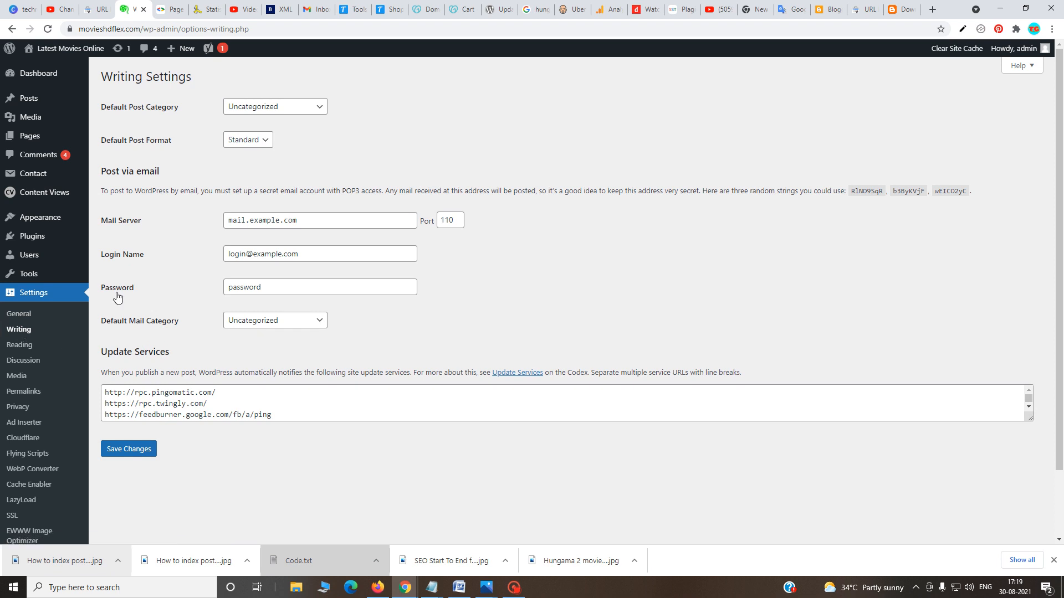
- Select the ping service URLs in the Update Services list to review them
{"action": "left_click", "coordinate": [129, 392]}
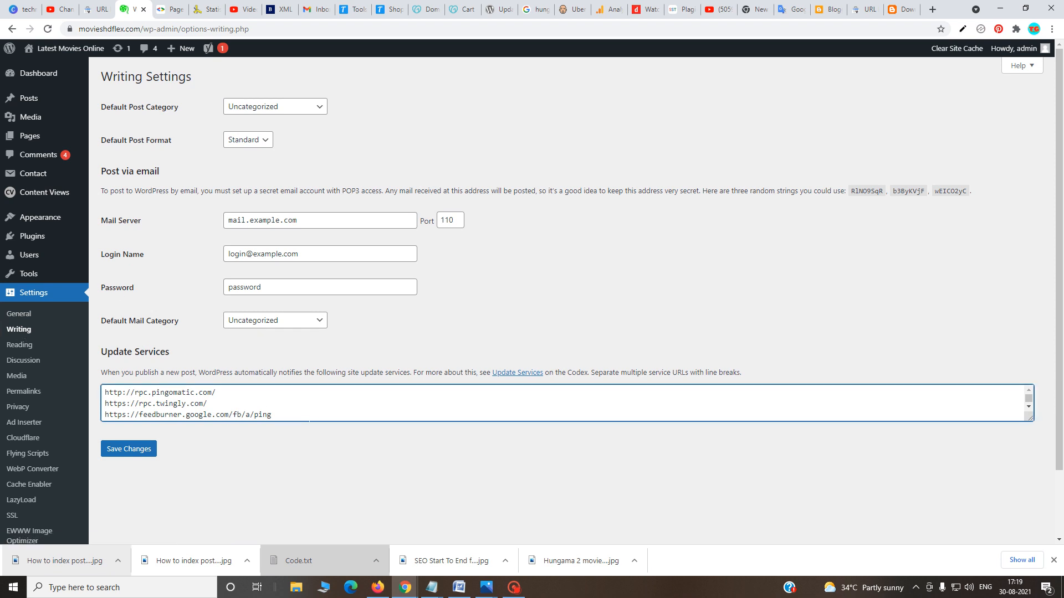
{"action": "key", "text": "ctrl+a"}
{"action": "left_click", "coordinate": [281, 414]}
{"action": "scroll", "coordinate": [302, 410], "scroll_direction": "down", "scroll_amount": 1}
{"action": "left_click_drag", "start_coordinate": [248, 417], "coordinate": [104, 388]}
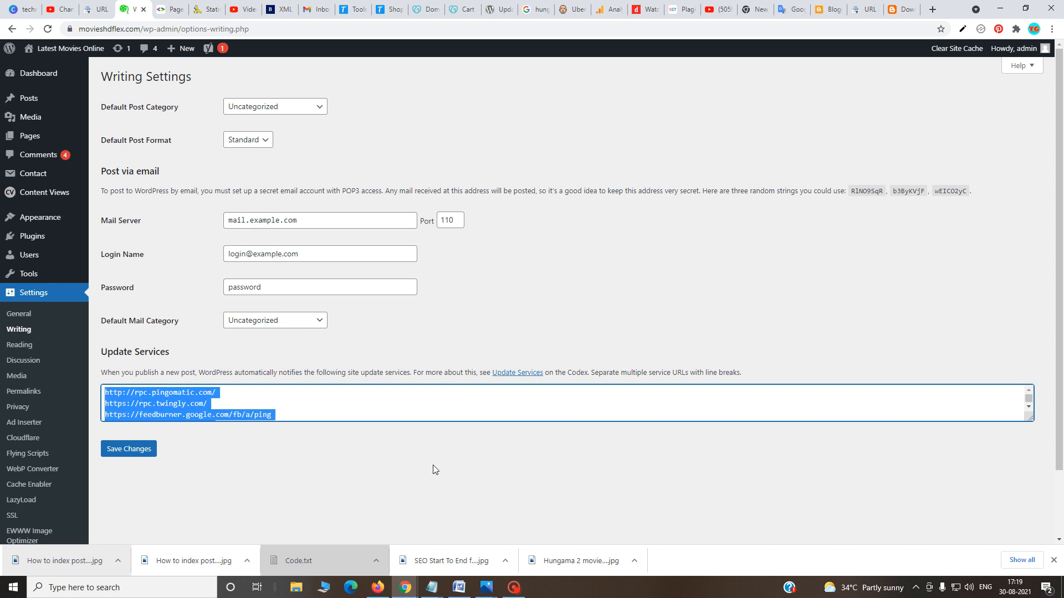
- Highlight the robots.txt rules and WordPress ping URLs in the Notepad Code file, and return to the WordPress Writing settings
{"action": "left_click", "coordinate": [433, 587]}
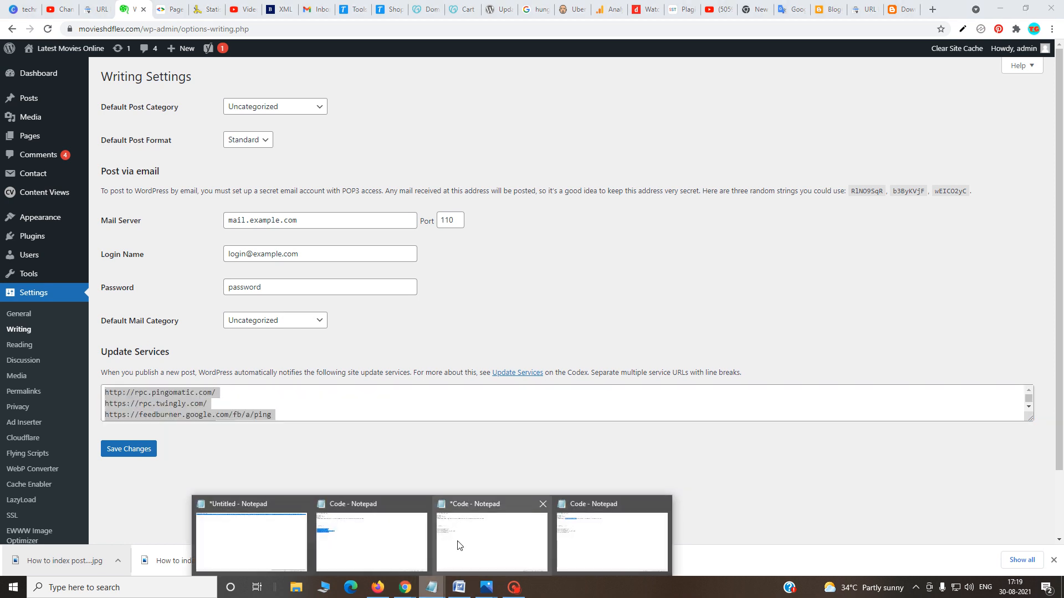
{"action": "left_click", "coordinate": [611, 542]}
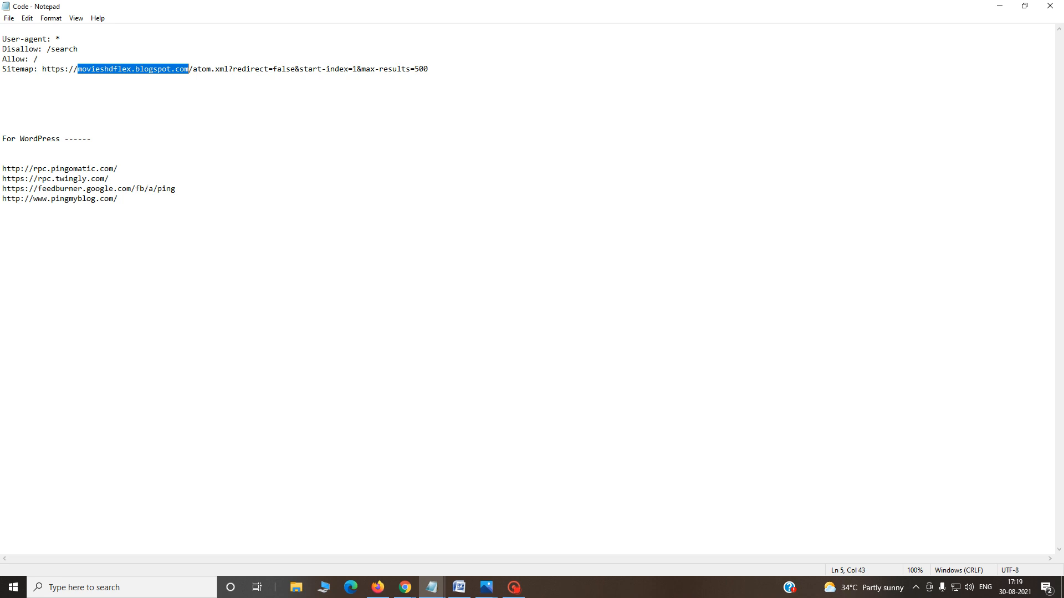
{"action": "left_click_drag", "start_coordinate": [119, 199], "coordinate": [2, 29]}
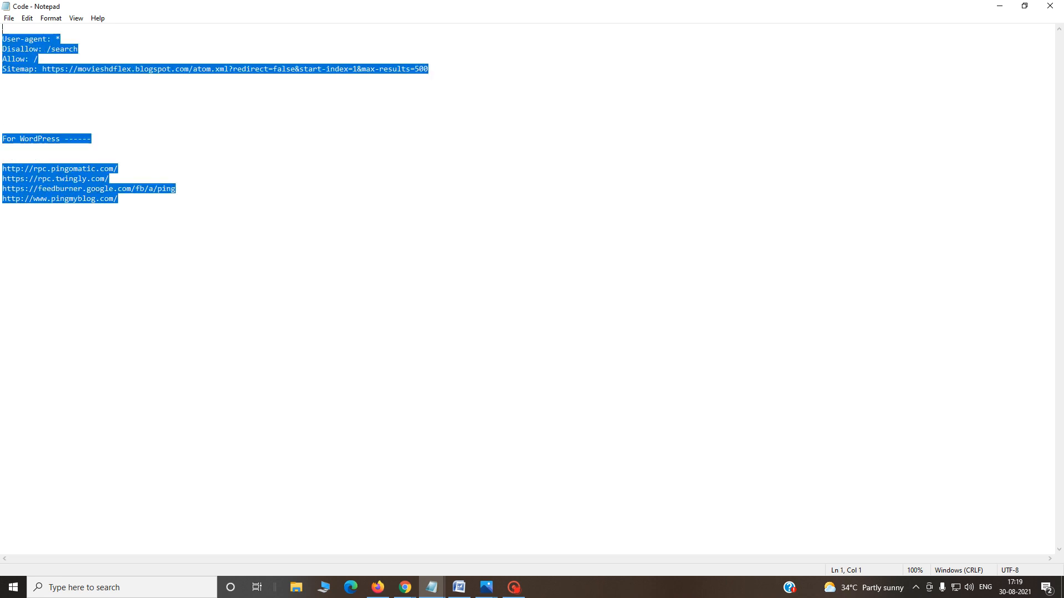
{"action": "left_click", "coordinate": [1000, 7]}
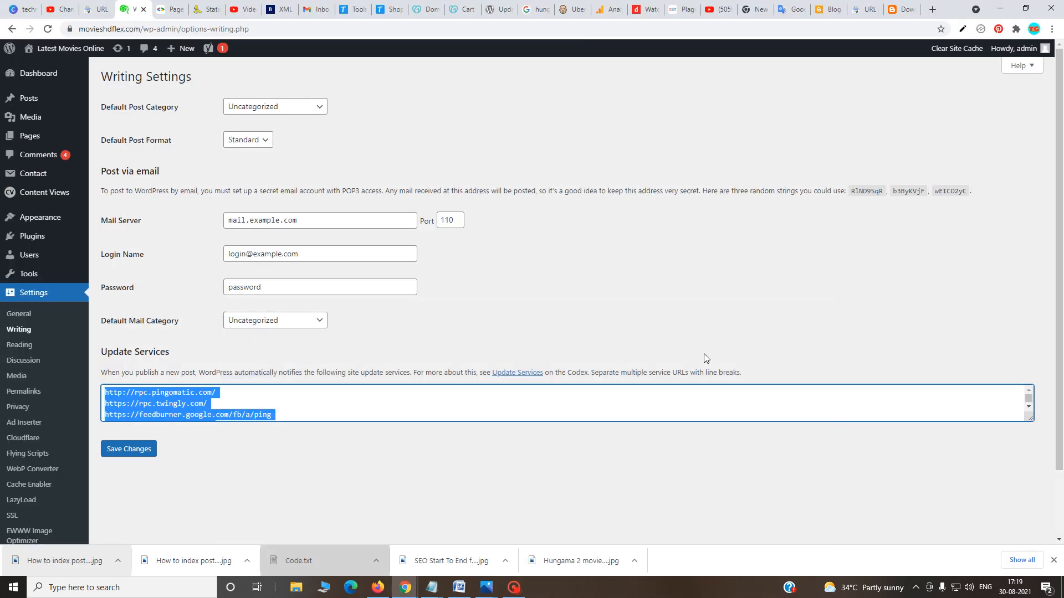
{"action": "left_click", "coordinate": [490, 318]}
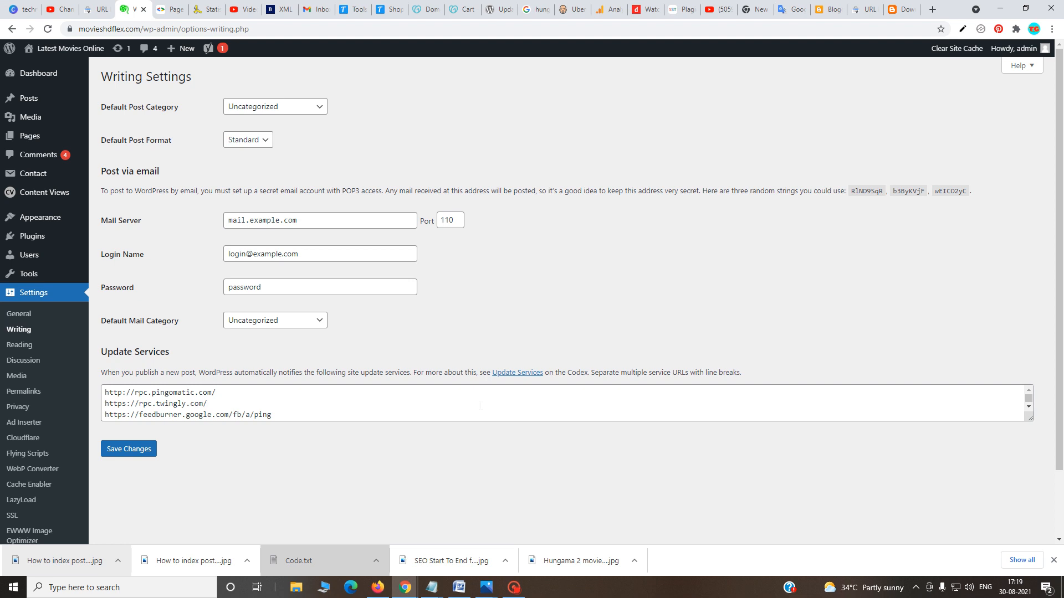
{"action": "left_click", "coordinate": [514, 588]}
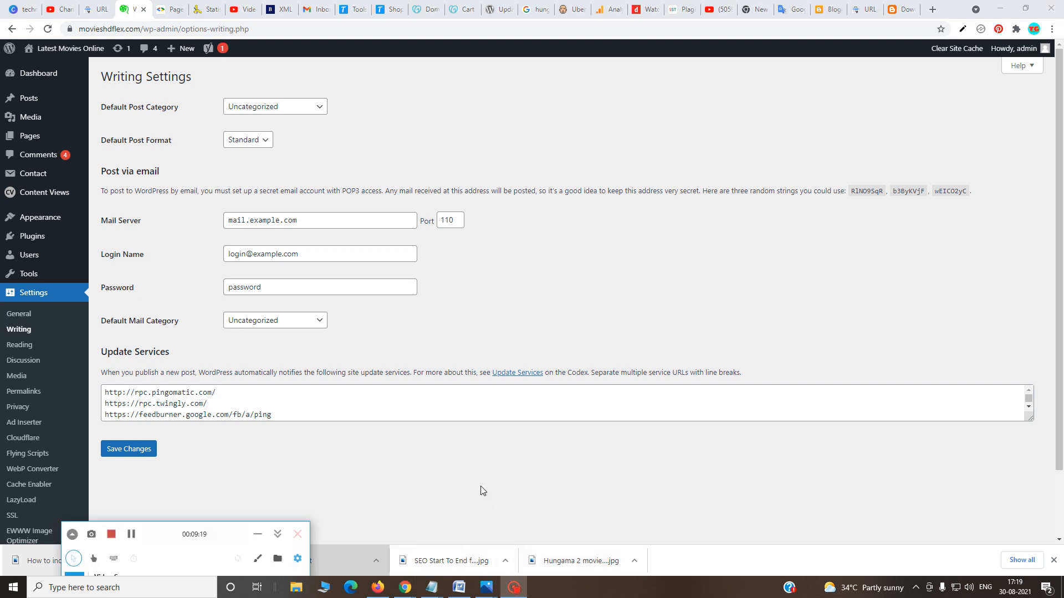
{"action": "left_click", "coordinate": [324, 440]}
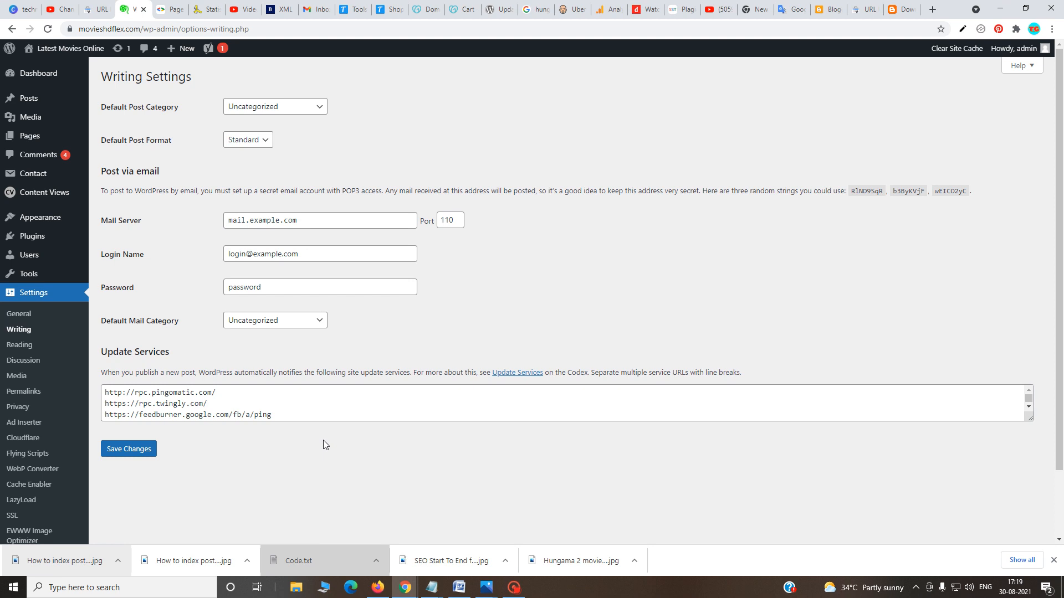
{"action": "left_click_drag", "start_coordinate": [280, 415], "coordinate": [109, 393]}
{"action": "left_click", "coordinate": [217, 415]}
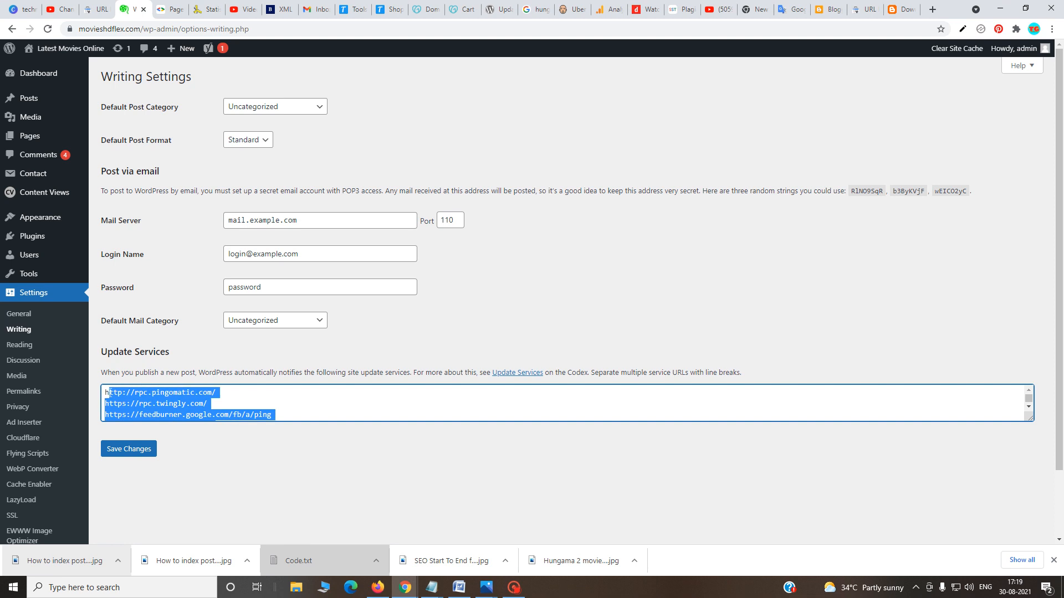
{"action": "left_click", "coordinate": [205, 404]}
{"action": "scroll", "coordinate": [205, 404], "scroll_direction": "down", "scroll_amount": 1}
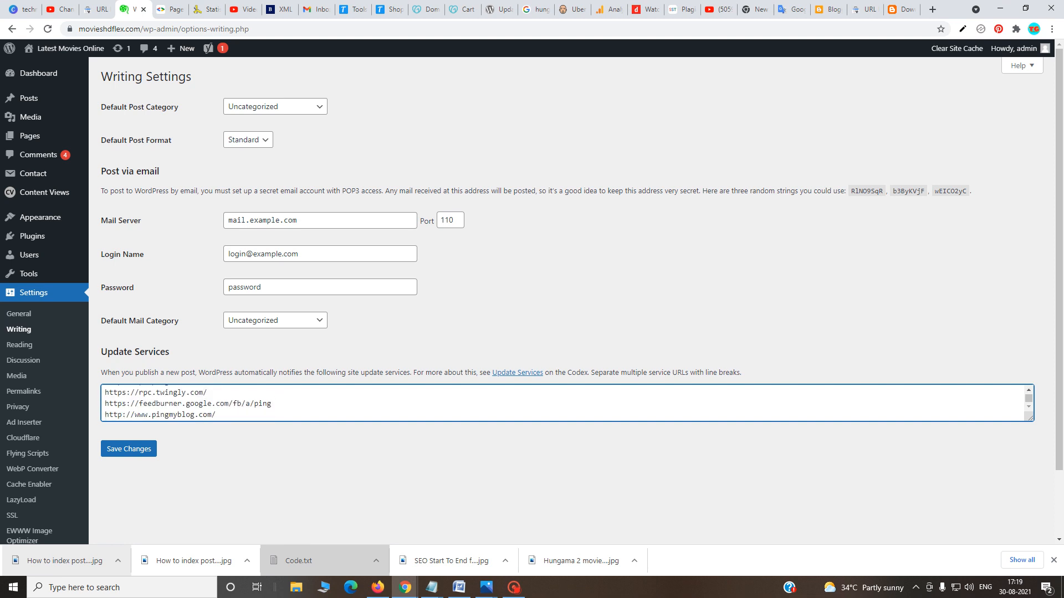
{"action": "left_click_drag", "start_coordinate": [216, 415], "coordinate": [94, 400]}
{"action": "left_click", "coordinate": [251, 415]}
{"action": "scroll", "coordinate": [251, 415], "scroll_direction": "up", "scroll_amount": 2}
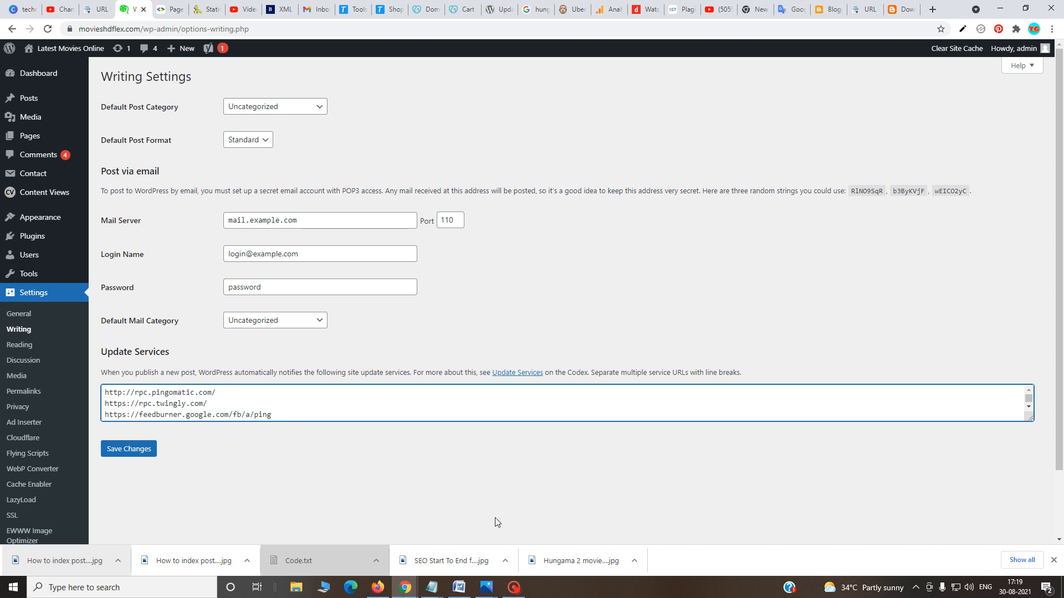
{"action": "mouse_move", "coordinate": [518, 595]}
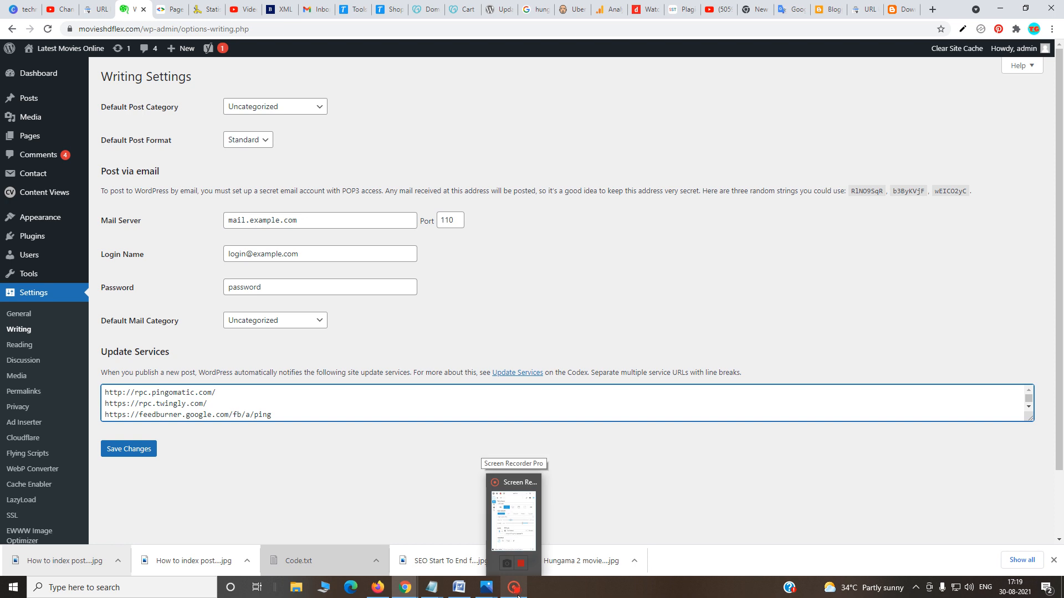
{"action": "left_click", "coordinate": [518, 530]}
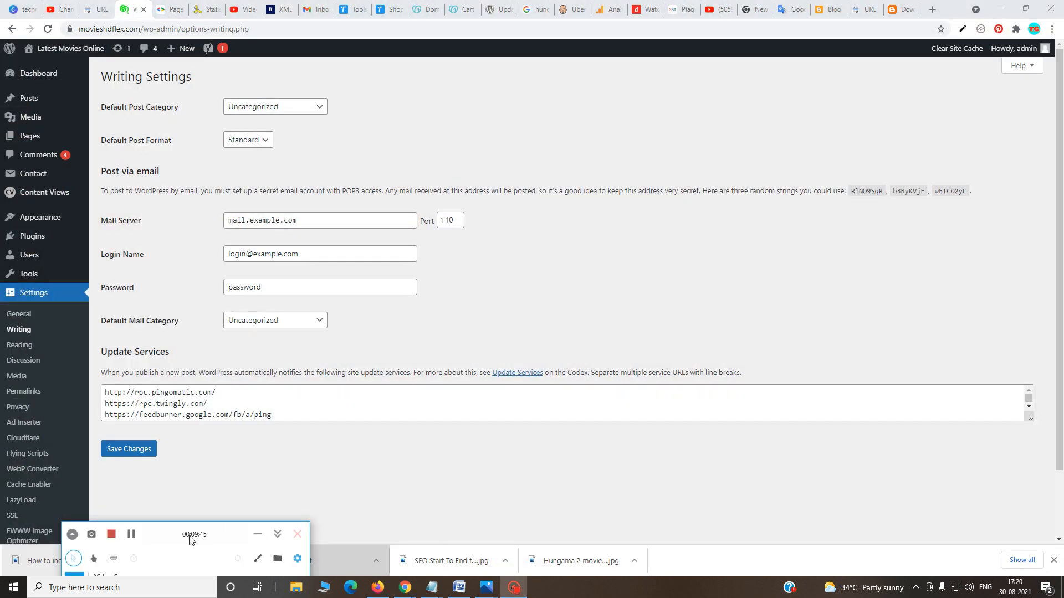